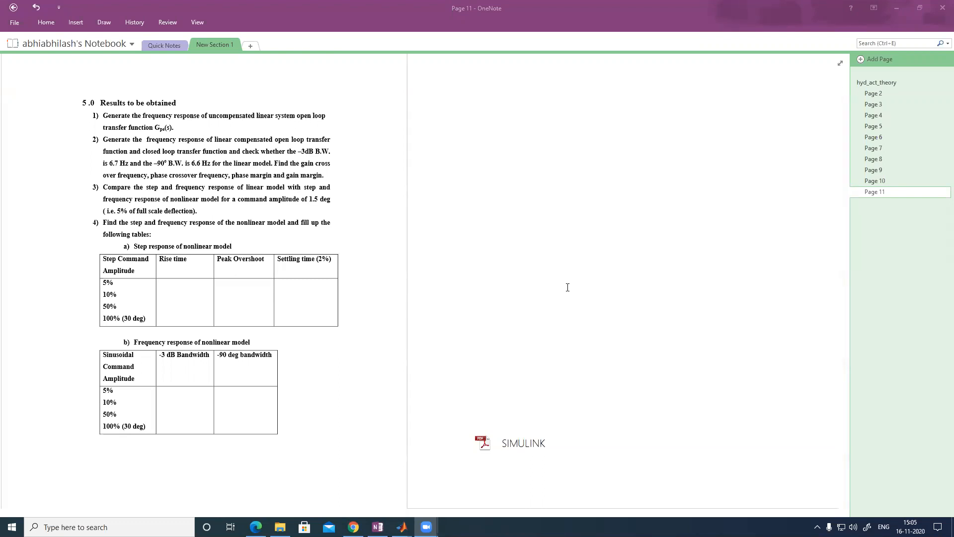
# Bracket item 3, underline the step response table's headings, and handwrite "Step of non linear" above that table
pyautogui.moveTo(87, 178); pyautogui.dragTo(83, 218)
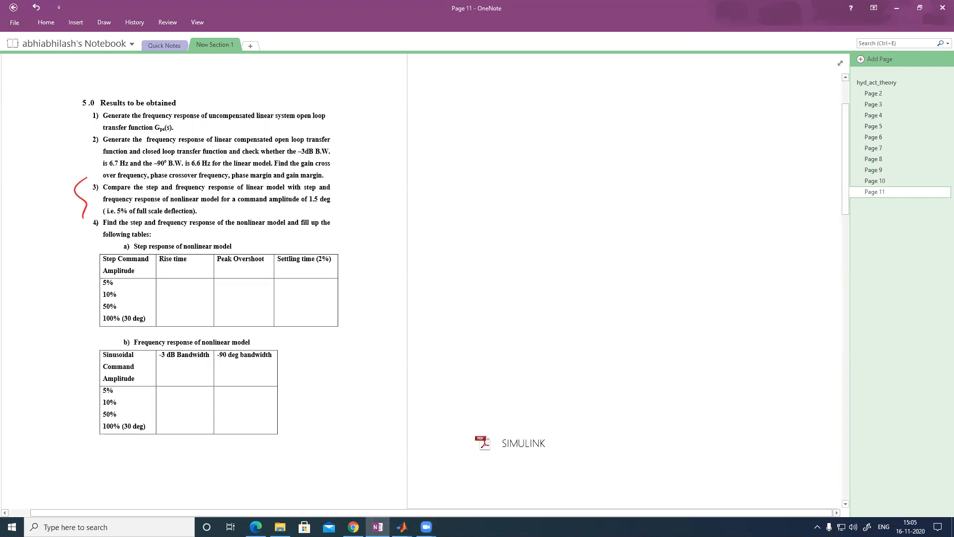
pyautogui.moveTo(161, 266); pyautogui.dragTo(344, 267)
pyautogui.moveTo(257, 233)
pyautogui.mouseDown()
pyautogui.moveTo(250, 247)
pyautogui.moveTo(266, 244)
pyautogui.mouseUp()
pyautogui.moveTo(266, 241)
pyautogui.mouseDown()
pyautogui.moveTo(288, 239)
pyautogui.moveTo(276, 234)
pyautogui.moveTo(331, 245)
pyautogui.mouseUp()
pyautogui.click(313, 235)
pyautogui.click(313, 240)
pyautogui.moveTo(329, 238); pyautogui.dragTo(478, 224)
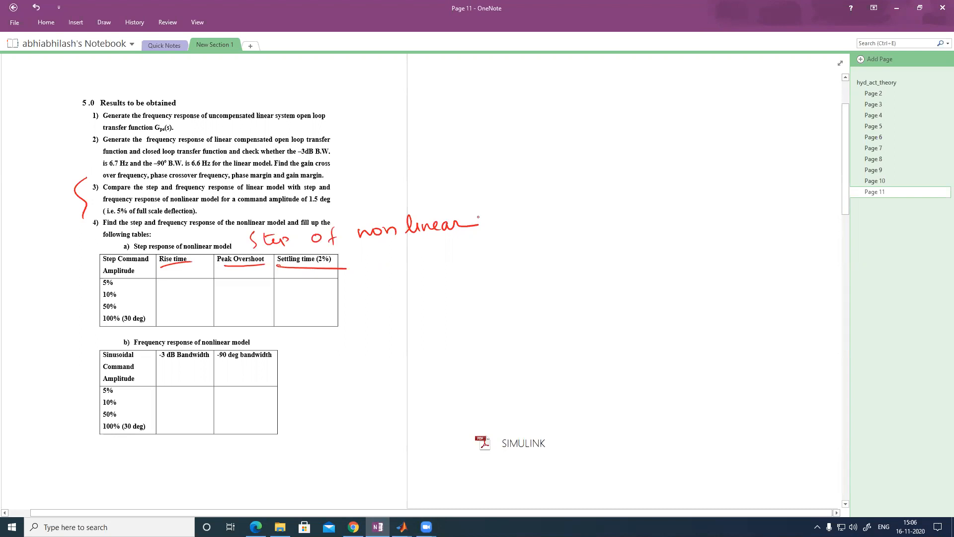
# Handwrite "-3db" and "-90° BW" beside the frequency response table
pyautogui.moveTo(326, 355); pyautogui.dragTo(395, 354)
pyautogui.moveTo(451, 343); pyautogui.dragTo(467, 342)
pyautogui.moveTo(480, 338)
pyautogui.mouseDown()
pyautogui.moveTo(471, 340)
pyautogui.moveTo(478, 354)
pyautogui.mouseUp()
pyautogui.moveTo(495, 340)
pyautogui.mouseDown()
pyautogui.moveTo(490, 347)
pyautogui.moveTo(511, 332)
pyautogui.moveTo(535, 338)
pyautogui.moveTo(530, 351)
pyautogui.moveTo(561, 344)
pyautogui.moveTo(571, 325)
pyautogui.mouseUp()
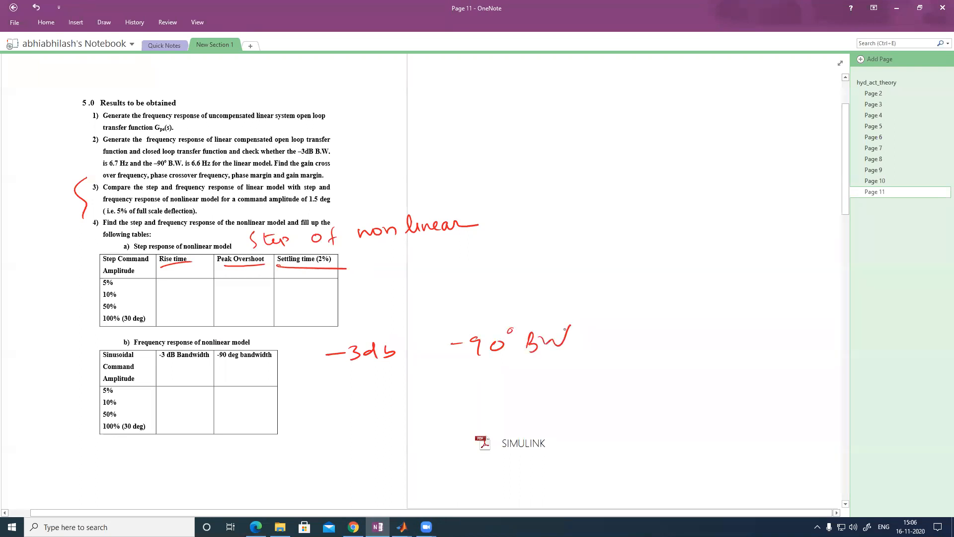
# Circle 30 deg in the frequency response table and handwrite "30 deg = 9.23V", underlined, in the blank area beside the text
pyautogui.moveTo(151, 412)
pyautogui.mouseDown()
pyautogui.moveTo(131, 413)
pyautogui.moveTo(132, 447)
pyautogui.moveTo(136, 411)
pyautogui.mouseUp()
pyautogui.moveTo(530, 162)
pyautogui.mouseDown()
pyautogui.moveTo(532, 185)
pyautogui.moveTo(551, 173)
pyautogui.mouseUp()
pyautogui.moveTo(573, 170); pyautogui.dragTo(576, 177)
pyautogui.moveTo(578, 171); pyautogui.dragTo(604, 171)
pyautogui.moveTo(573, 227); pyautogui.dragTo(584, 226)
pyautogui.moveTo(572, 232)
pyautogui.mouseDown()
pyautogui.moveTo(621, 246)
pyautogui.moveTo(661, 239)
pyautogui.moveTo(683, 222)
pyautogui.mouseUp()
pyautogui.moveTo(589, 262); pyautogui.dragTo(715, 248)
pyautogui.moveTo(669, 222)
pyautogui.mouseDown()
pyautogui.moveTo(682, 222)
pyautogui.moveTo(548, 230)
pyautogui.moveTo(700, 233)
pyautogui.moveTo(690, 198)
pyautogui.mouseUp()
# Handwrite "32.5° = 10V" below the 9.23V note and underline it
pyautogui.moveTo(616, 291); pyautogui.dragTo(616, 313)
pyautogui.moveTo(634, 294); pyautogui.dragTo(644, 311)
pyautogui.click(651, 302)
pyautogui.moveTo(666, 295); pyautogui.dragTo(660, 309)
pyautogui.moveTo(667, 295)
pyautogui.mouseDown()
pyautogui.moveTo(720, 297)
pyautogui.moveTo(719, 308)
pyautogui.mouseUp()
pyautogui.moveTo(750, 290)
pyautogui.mouseDown()
pyautogui.moveTo(745, 307)
pyautogui.moveTo(798, 285)
pyautogui.mouseUp()
pyautogui.moveTo(602, 331); pyautogui.dragTo(799, 308)
# Emphasise the 30 deg and 9.23V notes with circles, boxes and a tick, and draw upward arrows beside both tables' amplitude columns
pyautogui.moveTo(577, 120)
pyautogui.mouseDown()
pyautogui.moveTo(562, 118)
pyautogui.moveTo(599, 129)
pyautogui.moveTo(546, 119)
pyautogui.mouseUp()
pyautogui.moveTo(675, 178); pyautogui.dragTo(683, 265)
pyautogui.moveTo(600, 187); pyautogui.dragTo(697, 267)
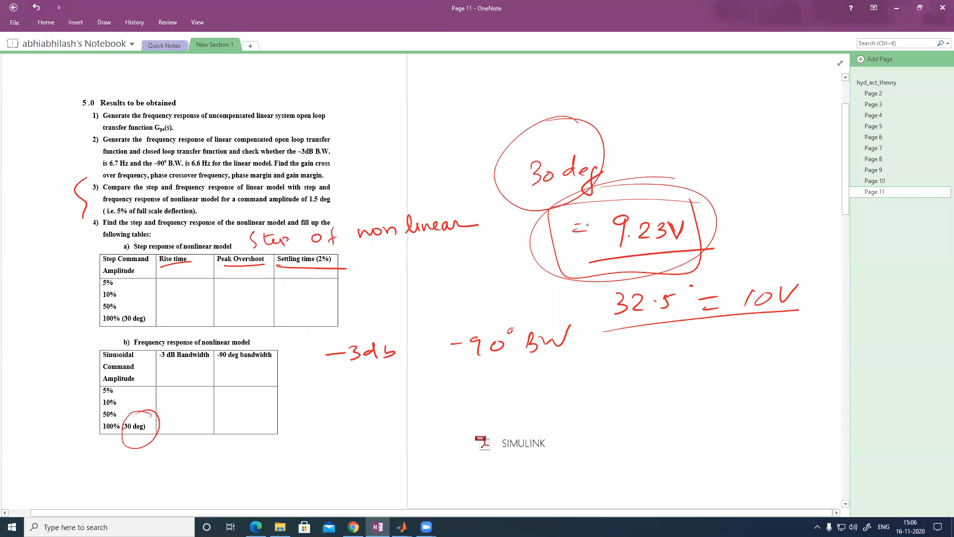
pyautogui.moveTo(714, 226); pyautogui.dragTo(763, 211)
pyautogui.moveTo(76, 430); pyautogui.dragTo(82, 392)
pyautogui.moveTo(80, 329)
pyautogui.mouseDown()
pyautogui.moveTo(77, 269)
pyautogui.moveTo(83, 286)
pyautogui.mouseUp()
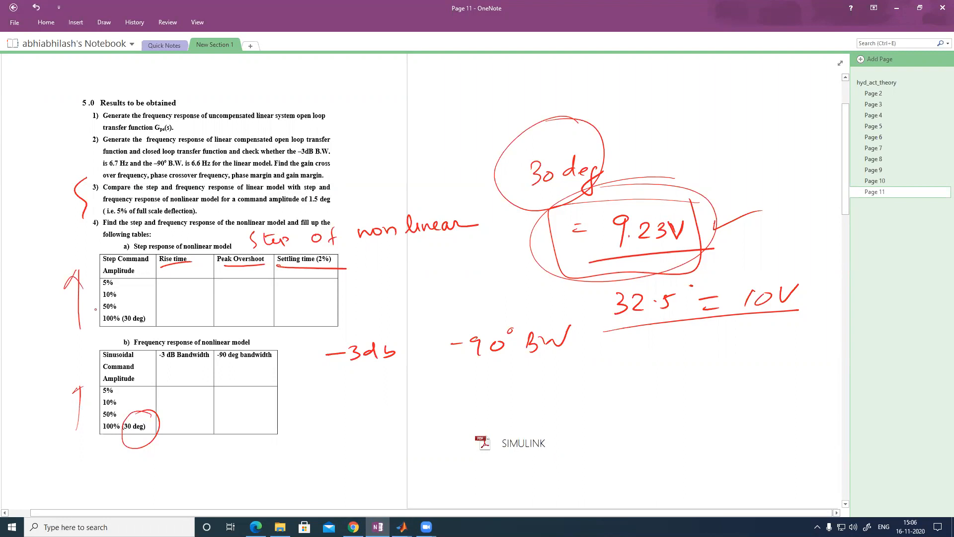
pyautogui.moveTo(678, 196)
pyautogui.mouseDown()
pyautogui.moveTo(620, 199)
pyautogui.moveTo(702, 256)
pyautogui.moveTo(705, 193)
pyautogui.mouseUp()
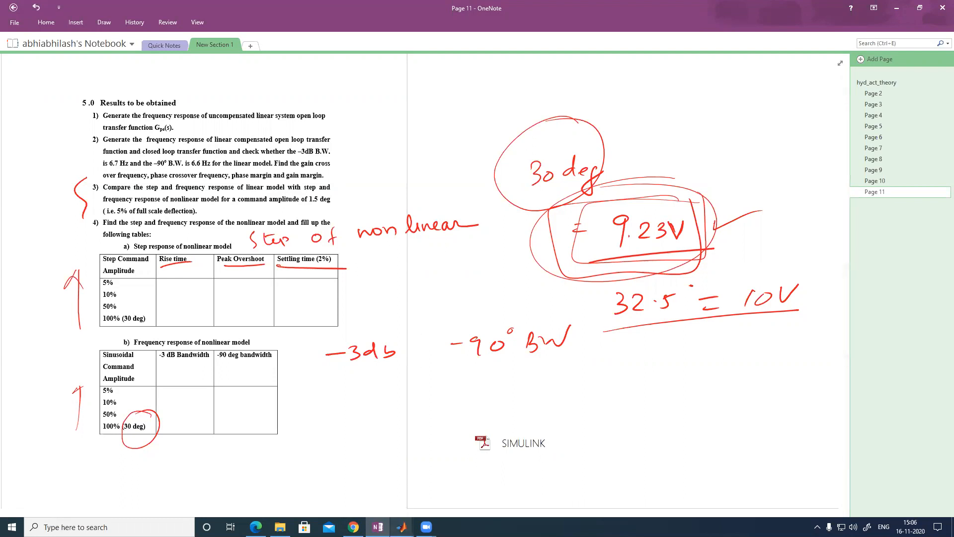
# Switch to MATLAB and look through the actuator parameters defined in par4.m
pyautogui.moveTo(402, 527)
pyautogui.click(327, 495)
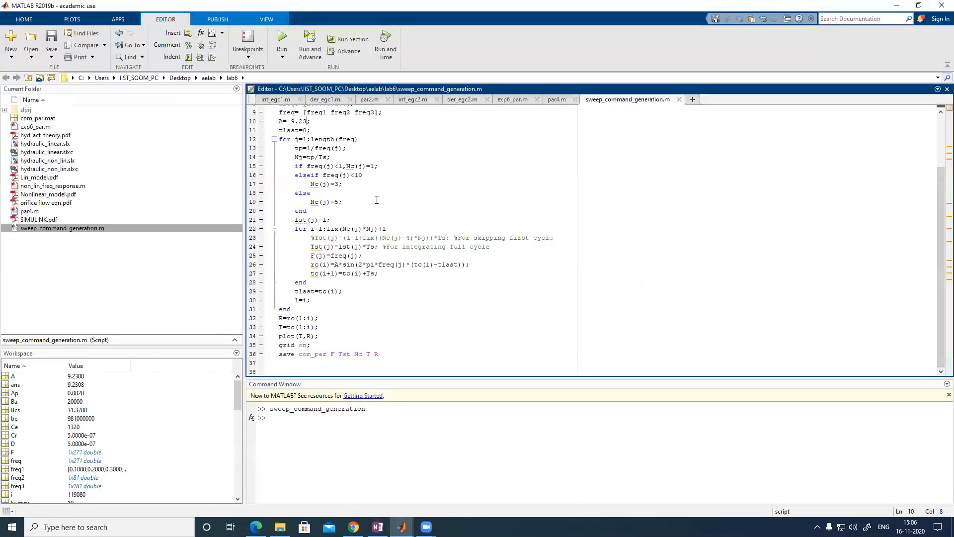
pyautogui.click(557, 98)
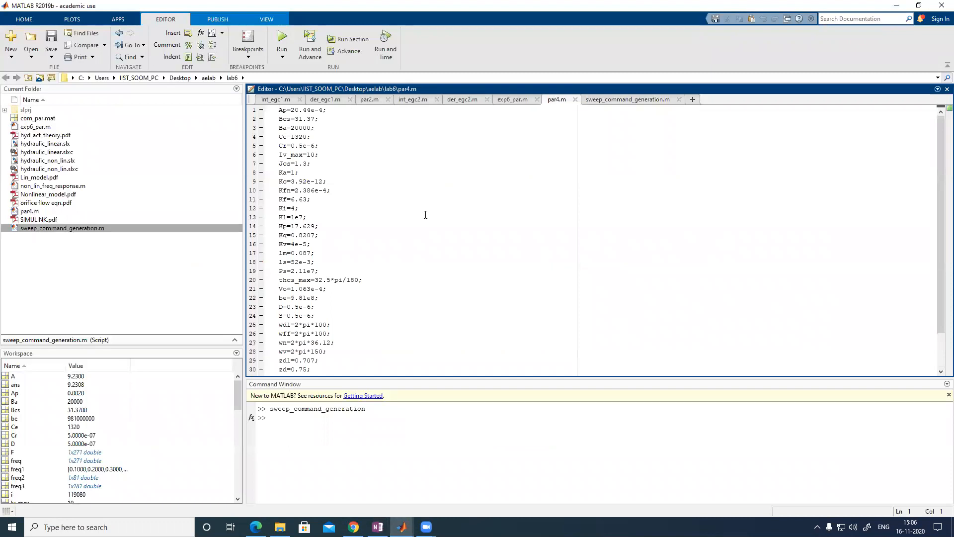
pyautogui.scroll(-2, 426, 214)
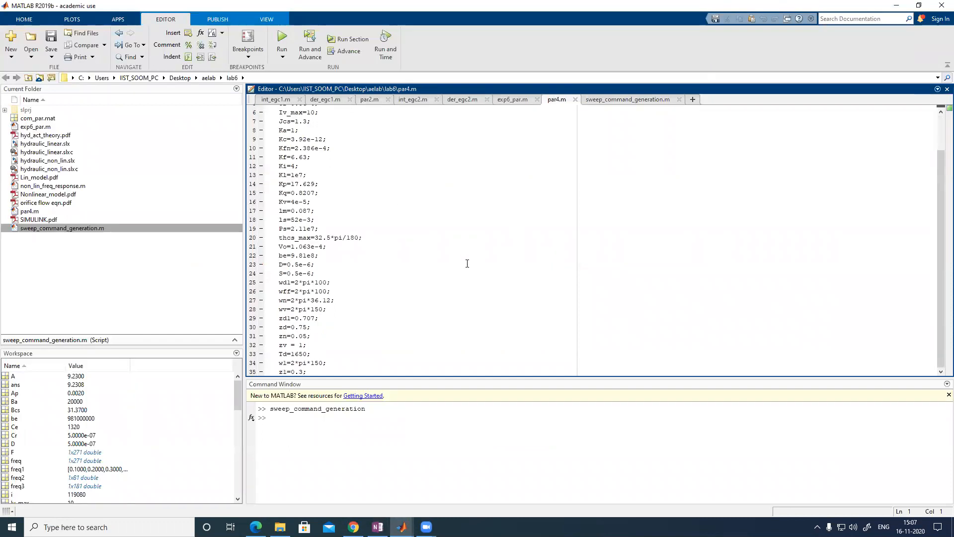
pyautogui.scroll(2, 467, 261)
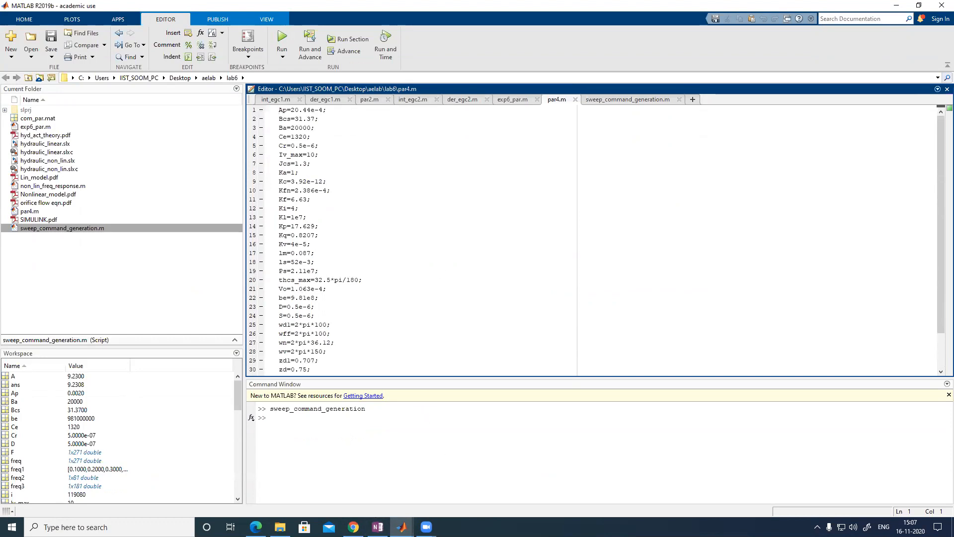
# Switch back to OneNote, circle the Step block in the nonlinear diagram and draw a T' R' source block connected in its place
pyautogui.click(377, 527)
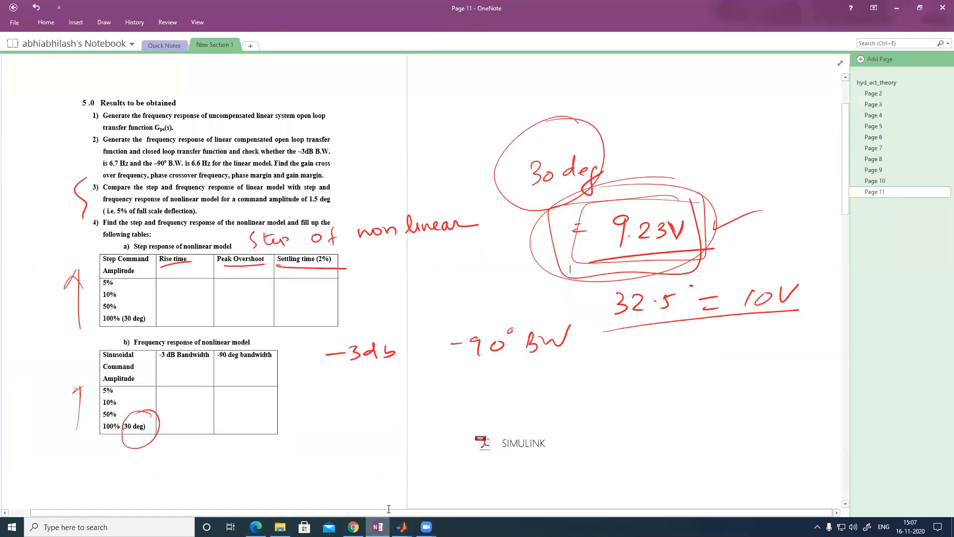
pyautogui.scroll(-10, 473, 368)
pyautogui.scroll(-1, 475, 371)
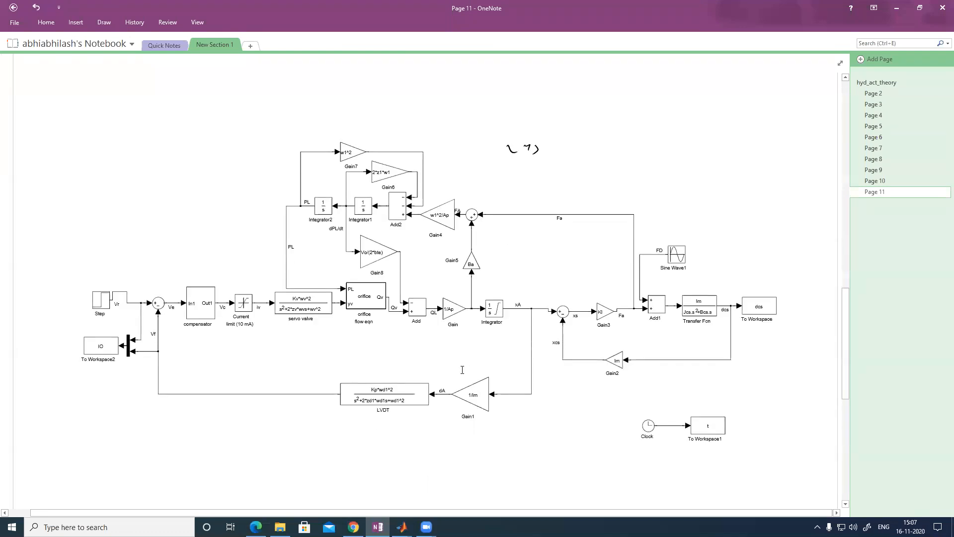
pyautogui.moveTo(99, 270)
pyautogui.mouseDown()
pyautogui.moveTo(76, 297)
pyautogui.moveTo(107, 272)
pyautogui.mouseUp()
pyautogui.moveTo(40, 237)
pyautogui.mouseDown()
pyautogui.moveTo(42, 278)
pyautogui.moveTo(138, 221)
pyautogui.mouseUp()
pyautogui.moveTo(42, 277)
pyautogui.mouseDown()
pyautogui.moveTo(125, 271)
pyautogui.moveTo(125, 220)
pyautogui.mouseUp()
pyautogui.moveTo(45, 249)
pyautogui.mouseDown()
pyautogui.moveTo(64, 242)
pyautogui.moveTo(55, 264)
pyautogui.mouseUp()
pyautogui.moveTo(65, 236)
pyautogui.mouseDown()
pyautogui.moveTo(65, 246)
pyautogui.moveTo(88, 259)
pyautogui.moveTo(105, 246)
pyautogui.moveTo(145, 283)
pyautogui.moveTo(130, 311)
pyautogui.mouseUp()
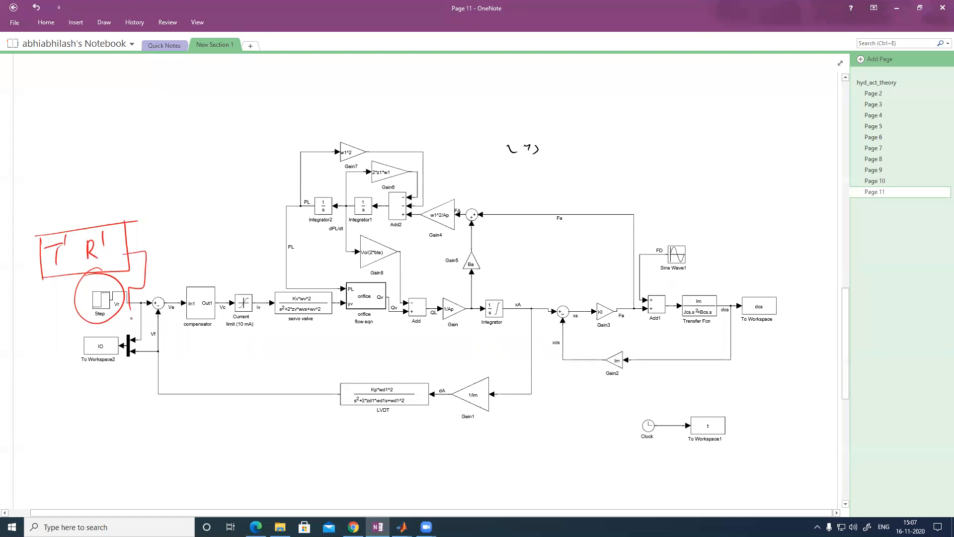
# Handwrite the list of files to run beside the diagram: Sweep.m, par, Model, dtfa.m
pyautogui.moveTo(41, 102)
pyautogui.mouseDown()
pyautogui.moveTo(43, 114)
pyautogui.moveTo(60, 113)
pyautogui.mouseUp()
pyautogui.moveTo(71, 101); pyautogui.dragTo(103, 99)
pyautogui.moveTo(105, 92)
pyautogui.mouseDown()
pyautogui.moveTo(110, 107)
pyautogui.moveTo(126, 94)
pyautogui.mouseUp()
pyautogui.click(117, 94)
pyautogui.moveTo(127, 93); pyautogui.dragTo(147, 85)
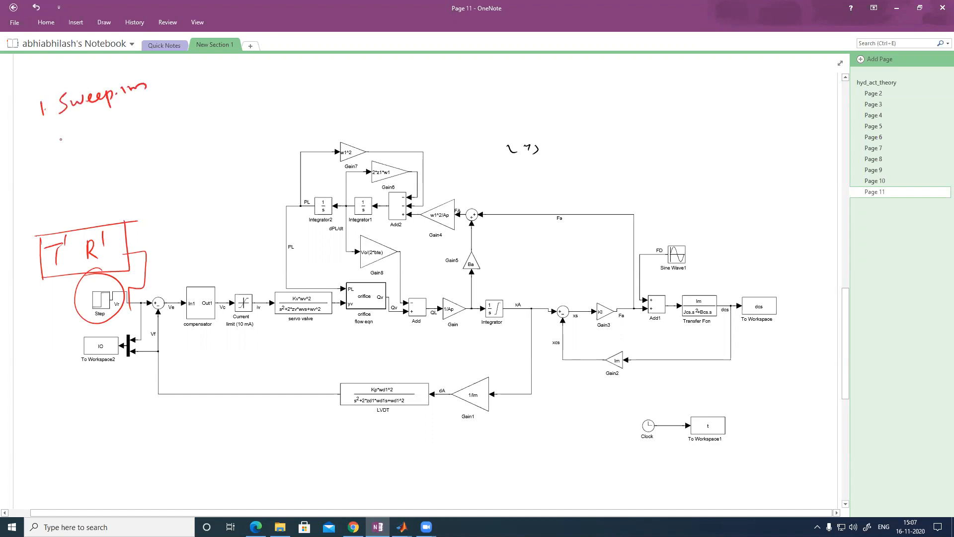
pyautogui.moveTo(50, 148)
pyautogui.mouseDown()
pyautogui.moveTo(55, 168)
pyautogui.moveTo(71, 128)
pyautogui.mouseUp()
pyautogui.moveTo(46, 196); pyautogui.dragTo(99, 154)
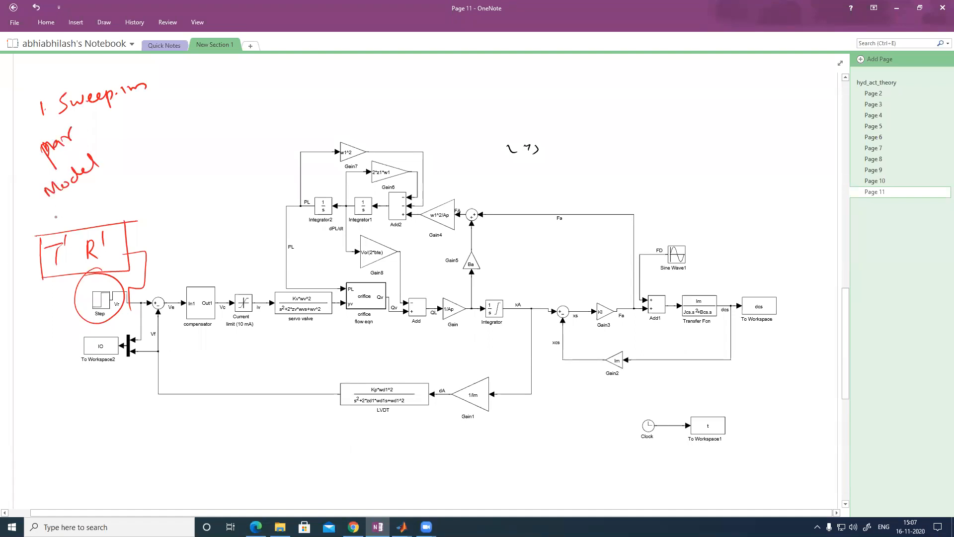
pyautogui.moveTo(58, 213)
pyautogui.mouseDown()
pyautogui.moveTo(109, 185)
pyautogui.moveTo(112, 173)
pyautogui.moveTo(127, 178)
pyautogui.moveTo(153, 160)
pyautogui.mouseUp()
# Underline the file list, brace it and label it "Sinusoidal response"
pyautogui.moveTo(74, 227); pyautogui.dragTo(113, 198)
pyautogui.moveTo(169, 160); pyautogui.dragTo(177, 153)
pyautogui.moveTo(155, 79); pyautogui.dragTo(187, 155)
pyautogui.moveTo(198, 114)
pyautogui.mouseDown()
pyautogui.moveTo(204, 122)
pyautogui.moveTo(265, 73)
pyautogui.mouseUp()
pyautogui.moveTo(215, 133); pyautogui.dragTo(261, 101)
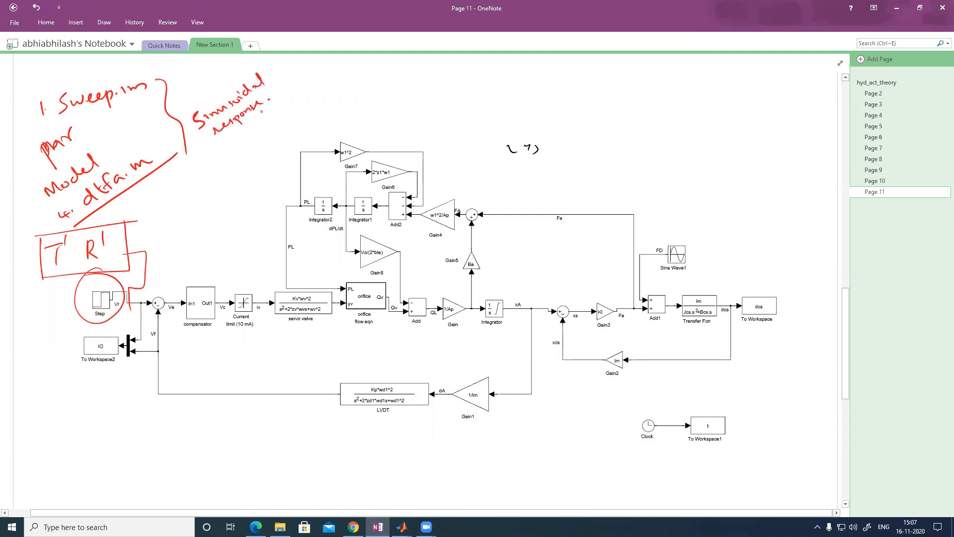
# Write a boxed "9.23" with a downward arrow beside the Step block and label the block 100%
pyautogui.moveTo(45, 318)
pyautogui.mouseDown()
pyautogui.moveTo(76, 302)
pyautogui.moveTo(36, 307)
pyautogui.moveTo(30, 323)
pyautogui.moveTo(45, 301)
pyautogui.mouseUp()
pyautogui.moveTo(45, 304); pyautogui.dragTo(59, 312)
pyautogui.moveTo(16, 340)
pyautogui.mouseDown()
pyautogui.moveTo(72, 311)
pyautogui.moveTo(27, 332)
pyautogui.mouseUp()
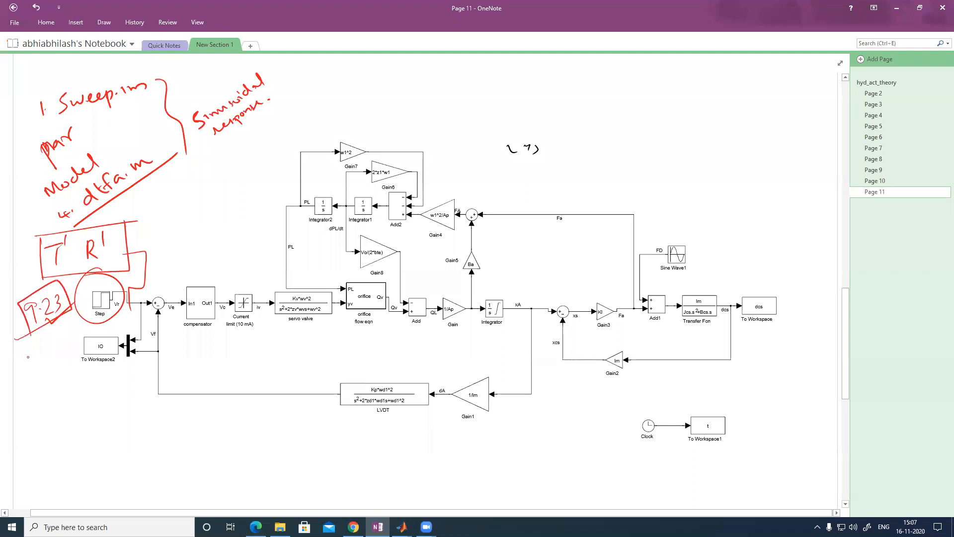
pyautogui.moveTo(72, 275)
pyautogui.mouseDown()
pyautogui.moveTo(68, 286)
pyautogui.moveTo(76, 273)
pyautogui.mouseUp()
pyautogui.moveTo(83, 264); pyautogui.dragTo(90, 261)
pyautogui.moveTo(41, 329); pyautogui.dragTo(44, 366)
pyautogui.moveTo(36, 355)
pyautogui.mouseDown()
pyautogui.moveTo(45, 366)
pyautogui.moveTo(53, 356)
pyautogui.mouseUp()
# Circle the IO To Workspace2 block and handwrite an underlined "Io(:,2)" below it
pyautogui.moveTo(121, 320)
pyautogui.mouseDown()
pyautogui.moveTo(68, 350)
pyautogui.moveTo(84, 360)
pyautogui.mouseUp()
pyautogui.moveTo(91, 402); pyautogui.dragTo(94, 424)
pyautogui.moveTo(81, 396); pyautogui.dragTo(94, 398)
pyautogui.moveTo(87, 426)
pyautogui.mouseDown()
pyautogui.moveTo(116, 403)
pyautogui.moveTo(138, 424)
pyautogui.moveTo(188, 403)
pyautogui.mouseUp()
pyautogui.moveTo(182, 367); pyautogui.dragTo(203, 409)
pyautogui.moveTo(92, 460); pyautogui.dragTo(214, 414)
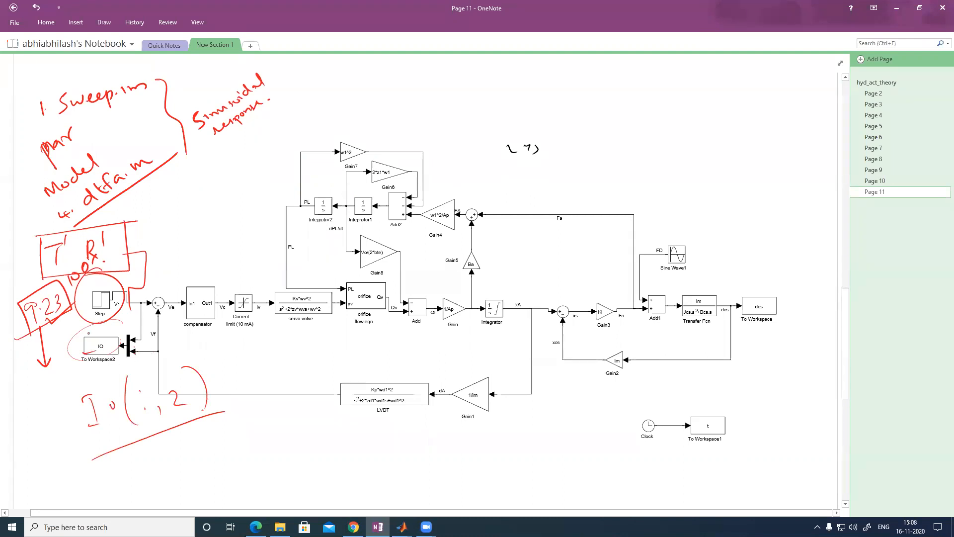
# Box the Gain7, Gain6 and integrator loop, labelling it "2nd order filter" with transfer function w1²/(s²+2z1w1s+w1²)
pyautogui.moveTo(458, 110)
pyautogui.mouseDown()
pyautogui.moveTo(426, 110)
pyautogui.moveTo(270, 222)
pyautogui.moveTo(463, 235)
pyautogui.moveTo(458, 170)
pyautogui.moveTo(362, 108)
pyautogui.mouseUp()
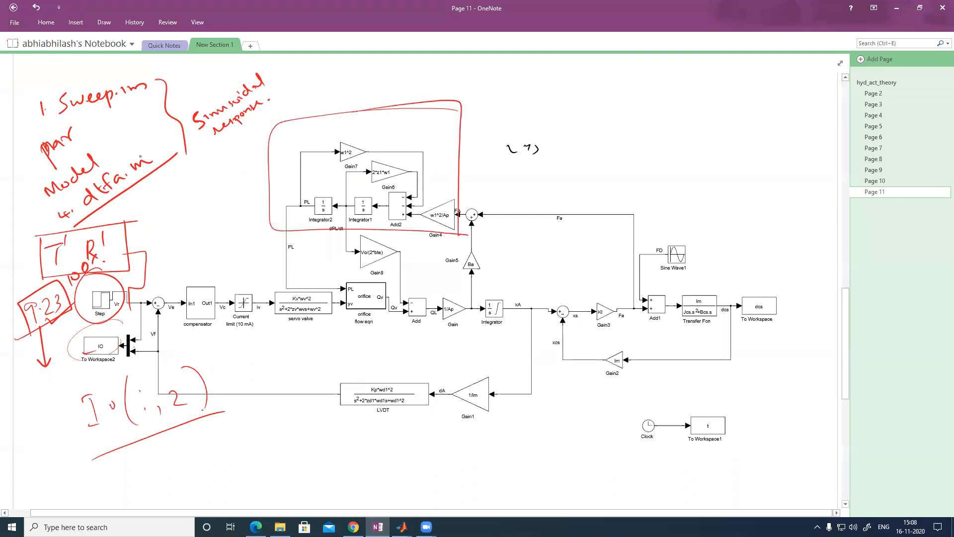
pyautogui.moveTo(467, 110)
pyautogui.mouseDown()
pyautogui.moveTo(563, 73)
pyautogui.moveTo(614, 70)
pyautogui.moveTo(676, 88)
pyautogui.moveTo(721, 77)
pyautogui.mouseUp()
pyautogui.moveTo(569, 117); pyautogui.dragTo(769, 104)
pyautogui.moveTo(616, 132)
pyautogui.mouseDown()
pyautogui.moveTo(602, 149)
pyautogui.moveTo(624, 134)
pyautogui.moveTo(644, 139)
pyautogui.mouseUp()
pyautogui.moveTo(639, 132); pyautogui.dragTo(637, 146)
pyautogui.moveTo(648, 133); pyautogui.dragTo(685, 143)
pyautogui.moveTo(691, 131)
pyautogui.mouseDown()
pyautogui.moveTo(699, 138)
pyautogui.moveTo(707, 128)
pyautogui.mouseUp()
pyautogui.moveTo(710, 133); pyautogui.dragTo(719, 140)
pyautogui.moveTo(734, 133); pyautogui.dragTo(749, 132)
pyautogui.moveTo(741, 127)
pyautogui.mouseDown()
pyautogui.moveTo(742, 139)
pyautogui.moveTo(773, 124)
pyautogui.mouseUp()
pyautogui.moveTo(778, 129); pyautogui.dragTo(778, 136)
pyautogui.moveTo(786, 114); pyautogui.dragTo(805, 123)
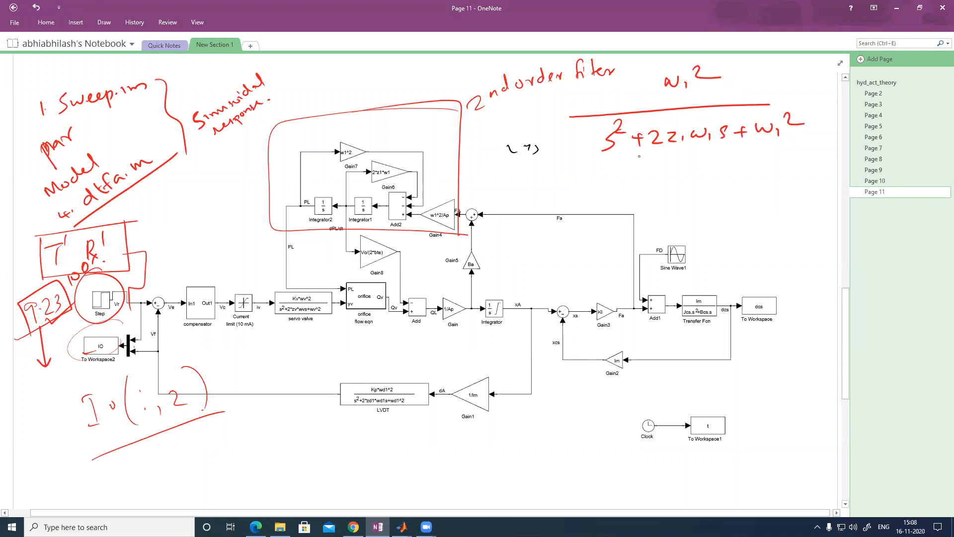
# Sketch the filter's block diagram with a w1² gain, summing junction, two 1/s integrators and a 2z1w1 inner feedback
pyautogui.moveTo(659, 180)
pyautogui.mouseDown()
pyautogui.moveTo(672, 205)
pyautogui.moveTo(674, 189)
pyautogui.mouseUp()
pyautogui.moveTo(677, 180)
pyautogui.mouseDown()
pyautogui.moveTo(678, 203)
pyautogui.moveTo(737, 183)
pyautogui.mouseUp()
pyautogui.moveTo(749, 177)
pyautogui.mouseDown()
pyautogui.moveTo(742, 193)
pyautogui.moveTo(751, 199)
pyautogui.mouseUp()
pyautogui.moveTo(729, 202)
pyautogui.mouseDown()
pyautogui.moveTo(730, 167)
pyautogui.moveTo(747, 211)
pyautogui.mouseUp()
pyautogui.moveTo(508, 185); pyautogui.dragTo(535, 196)
pyautogui.moveTo(531, 171)
pyautogui.mouseDown()
pyautogui.moveTo(540, 177)
pyautogui.moveTo(505, 185)
pyautogui.moveTo(547, 165)
pyautogui.moveTo(571, 187)
pyautogui.moveTo(619, 184)
pyautogui.moveTo(599, 173)
pyautogui.mouseUp()
pyautogui.moveTo(615, 175)
pyautogui.mouseDown()
pyautogui.moveTo(584, 200)
pyautogui.moveTo(645, 187)
pyautogui.mouseUp()
pyautogui.moveTo(711, 191)
pyautogui.mouseDown()
pyautogui.moveTo(711, 204)
pyautogui.moveTo(664, 230)
pyautogui.moveTo(699, 233)
pyautogui.moveTo(666, 235)
pyautogui.mouseUp()
pyautogui.moveTo(668, 222); pyautogui.dragTo(692, 224)
pyautogui.moveTo(694, 216)
pyautogui.mouseDown()
pyautogui.moveTo(717, 225)
pyautogui.moveTo(715, 202)
pyautogui.mouseUp()
pyautogui.moveTo(662, 228)
pyautogui.mouseDown()
pyautogui.moveTo(671, 233)
pyautogui.moveTo(610, 200)
pyautogui.moveTo(618, 206)
pyautogui.mouseUp()
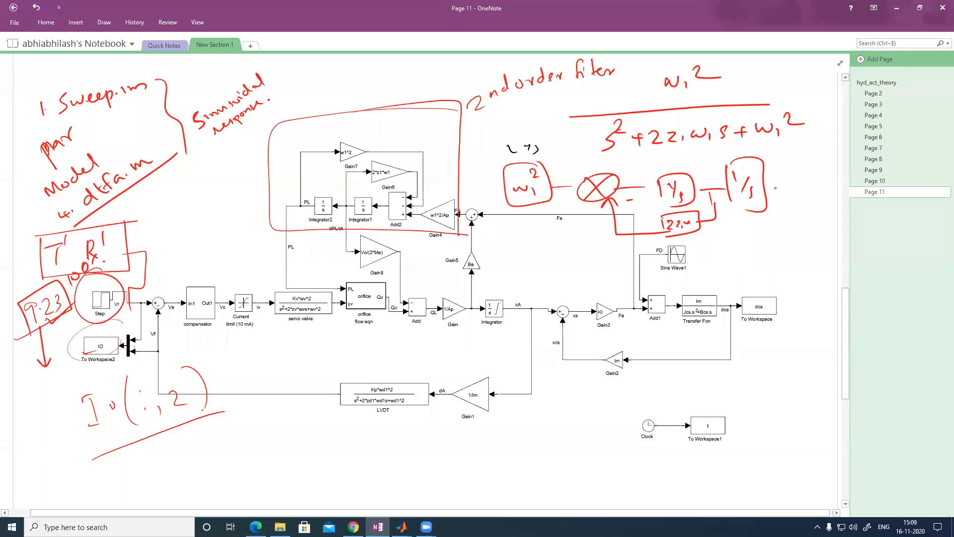
# Add an outer w1² feedback from the second integrator to the summing junction and tick the filter transfer function
pyautogui.moveTo(765, 190); pyautogui.dragTo(788, 185)
pyautogui.moveTo(722, 238); pyautogui.dragTo(742, 246)
pyautogui.moveTo(747, 229); pyautogui.dragTo(755, 232)
pyautogui.moveTo(788, 185); pyautogui.dragTo(782, 261)
pyautogui.moveTo(709, 260)
pyautogui.mouseDown()
pyautogui.moveTo(761, 264)
pyautogui.moveTo(723, 269)
pyautogui.mouseUp()
pyautogui.moveTo(757, 253); pyautogui.dragTo(788, 253)
pyautogui.moveTo(703, 255)
pyautogui.mouseDown()
pyautogui.moveTo(572, 260)
pyautogui.moveTo(591, 208)
pyautogui.moveTo(575, 210)
pyautogui.moveTo(714, 184)
pyautogui.mouseUp()
pyautogui.moveTo(579, 99); pyautogui.dragTo(606, 90)
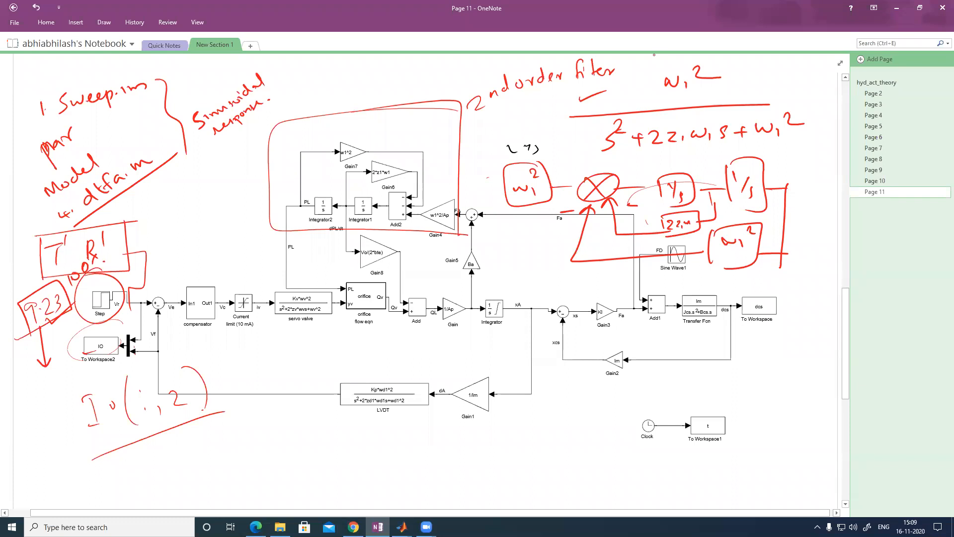
# Handwrite the mass-spring-damper transfer function over F(s), with 1 over Ms²+Bs+K, above the boxed filter loop
pyautogui.moveTo(310, 68)
pyautogui.mouseDown()
pyautogui.moveTo(311, 87)
pyautogui.moveTo(317, 68)
pyautogui.mouseUp()
pyautogui.moveTo(326, 73); pyautogui.dragTo(322, 84)
pyautogui.moveTo(378, 59); pyautogui.dragTo(379, 71)
pyautogui.moveTo(356, 82); pyautogui.dragTo(413, 67)
pyautogui.moveTo(362, 102); pyautogui.dragTo(381, 94)
pyautogui.moveTo(374, 88); pyautogui.dragTo(382, 90)
pyautogui.moveTo(389, 92); pyautogui.dragTo(436, 81)
pyautogui.moveTo(303, 72)
pyautogui.mouseDown()
pyautogui.moveTo(318, 84)
pyautogui.moveTo(336, 74)
pyautogui.mouseUp()
pyautogui.moveTo(293, 106)
pyautogui.mouseDown()
pyautogui.moveTo(332, 89)
pyautogui.moveTo(305, 119)
pyautogui.moveTo(319, 119)
pyautogui.mouseUp()
pyautogui.moveTo(328, 109); pyautogui.dragTo(324, 118)
pyautogui.moveTo(334, 100); pyautogui.dragTo(337, 113)
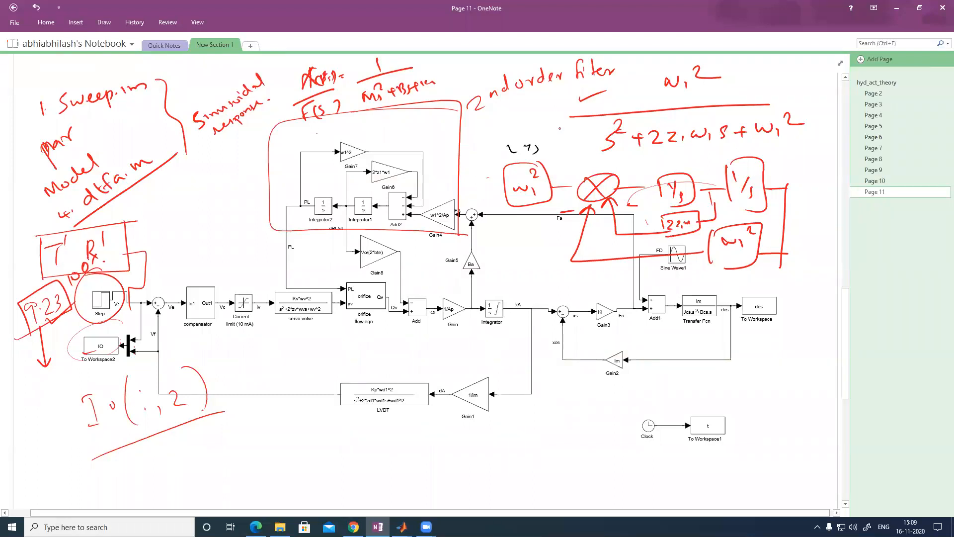
# Encircle the filter transfer function and the matching filter loop in the diagram, and underline the Ms² term
pyautogui.moveTo(712, 62)
pyautogui.mouseDown()
pyautogui.moveTo(579, 97)
pyautogui.moveTo(800, 158)
pyautogui.moveTo(644, 67)
pyautogui.mouseUp()
pyautogui.moveTo(387, 103); pyautogui.dragTo(372, 107)
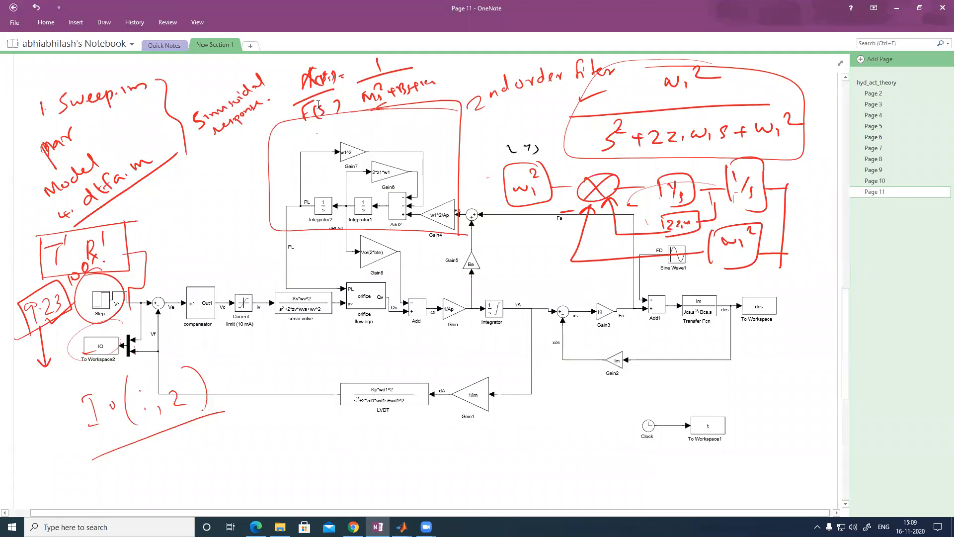
pyautogui.moveTo(403, 123)
pyautogui.mouseDown()
pyautogui.moveTo(305, 246)
pyautogui.moveTo(371, 134)
pyautogui.mouseUp()
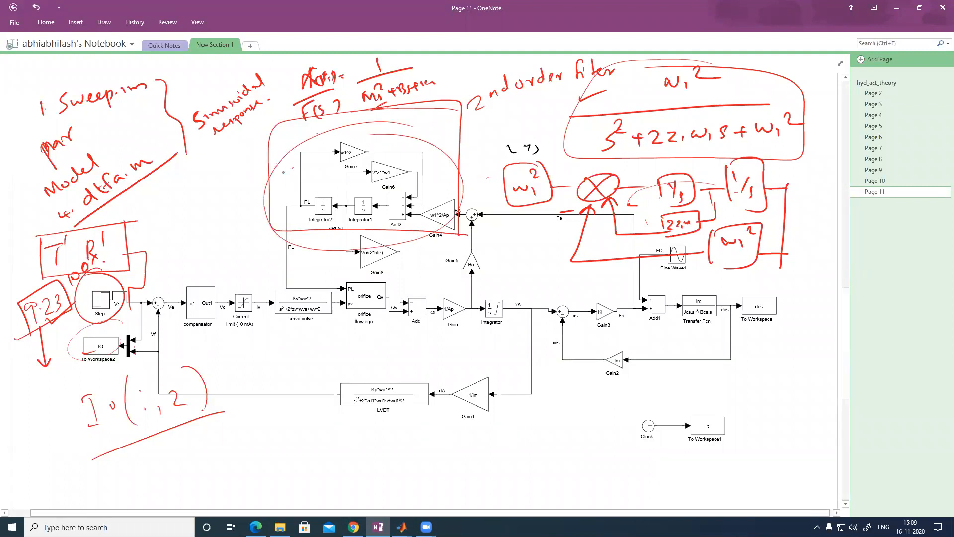
pyautogui.moveTo(576, 121)
pyautogui.mouseDown()
pyautogui.moveTo(584, 118)
pyautogui.moveTo(565, 145)
pyautogui.moveTo(577, 147)
pyautogui.mouseUp()
# Select and delete the handwritten annotations over and around the nonlinear block diagram
pyautogui.moveTo(14, 62)
pyautogui.mouseDown()
pyautogui.moveTo(60, 81)
pyautogui.moveTo(332, 83)
pyautogui.moveTo(608, 127)
pyautogui.moveTo(900, 255)
pyautogui.moveTo(828, 316)
pyautogui.moveTo(800, 332)
pyautogui.moveTo(788, 326)
pyautogui.mouseUp()
pyautogui.press('Delete')
pyautogui.moveTo(6, 299)
pyautogui.mouseDown()
pyautogui.moveTo(248, 478)
pyautogui.moveTo(236, 465)
pyautogui.mouseUp()
pyautogui.press('Delete')
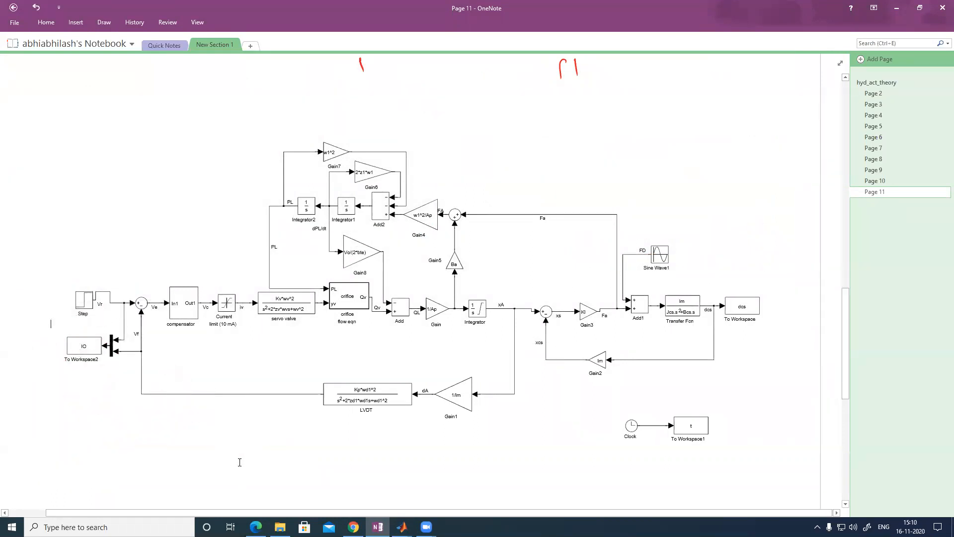
# Circle the compensator and orifice flow eqn blocks and scribble emphasis strokes below the compensator
pyautogui.moveTo(170, 240)
pyautogui.mouseDown()
pyautogui.moveTo(195, 258)
pyautogui.moveTo(138, 263)
pyautogui.mouseUp()
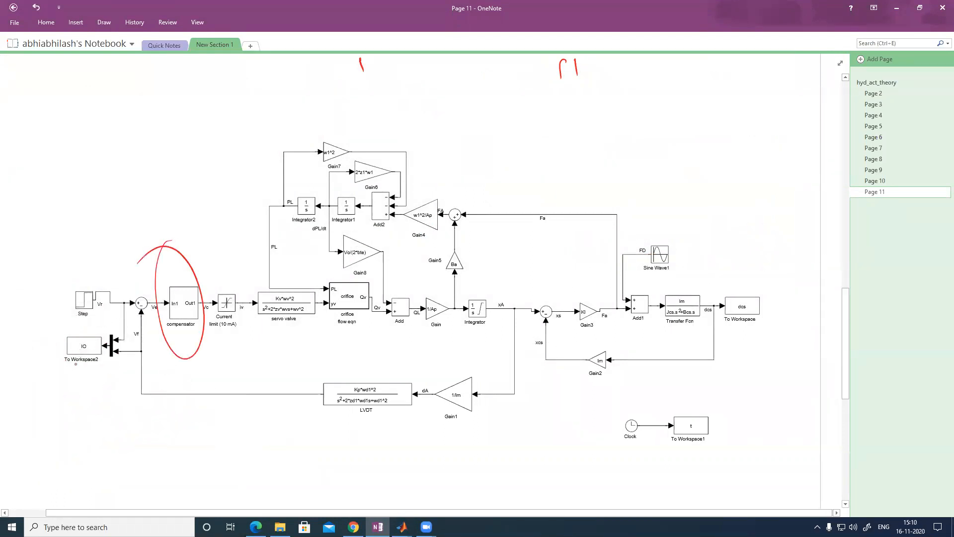
pyautogui.moveTo(374, 284)
pyautogui.mouseDown()
pyautogui.moveTo(361, 271)
pyautogui.moveTo(329, 333)
pyautogui.moveTo(372, 273)
pyautogui.mouseUp()
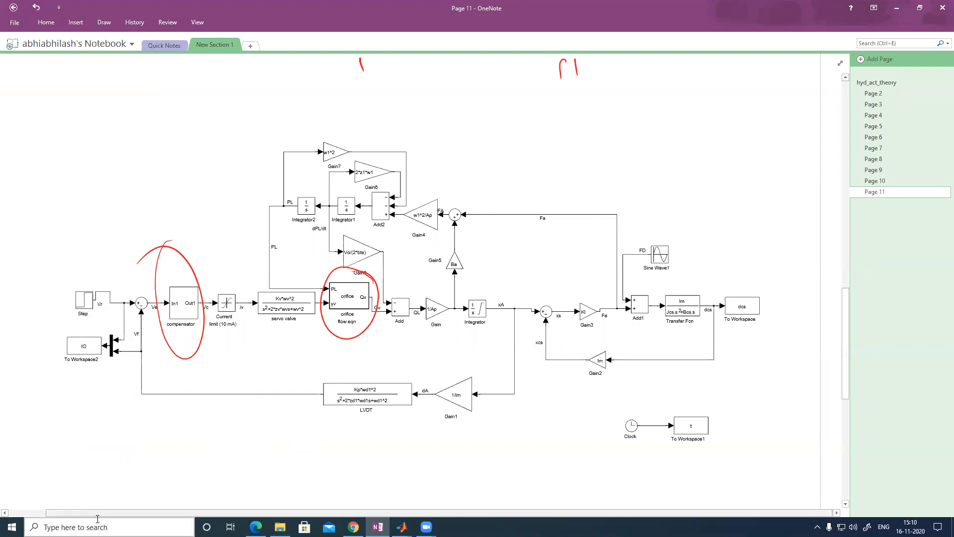
pyautogui.moveTo(193, 332)
pyautogui.mouseDown()
pyautogui.moveTo(159, 365)
pyautogui.moveTo(212, 340)
pyautogui.mouseUp()
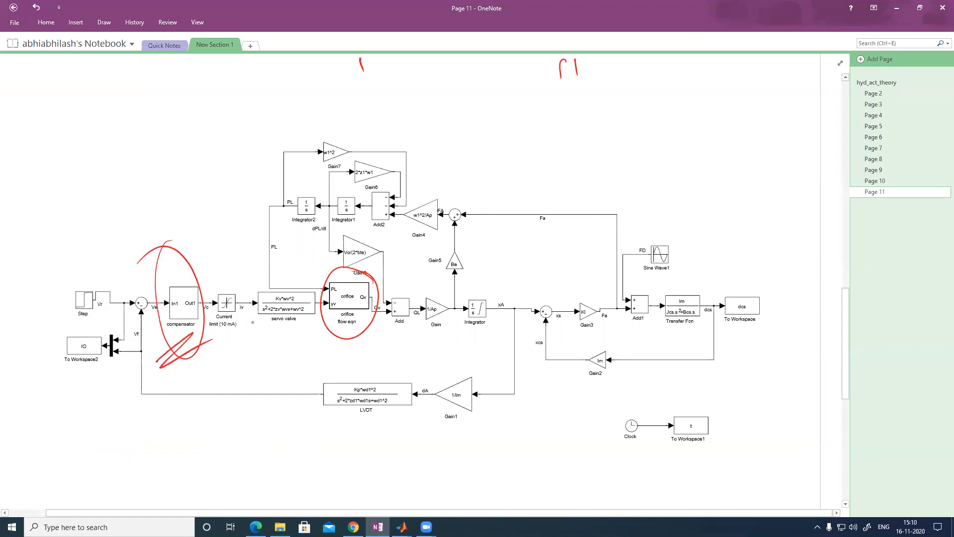
# Open Page 6, box compensator equation [20] and scrawl a short mark over its equation number
pyautogui.click(889, 141)
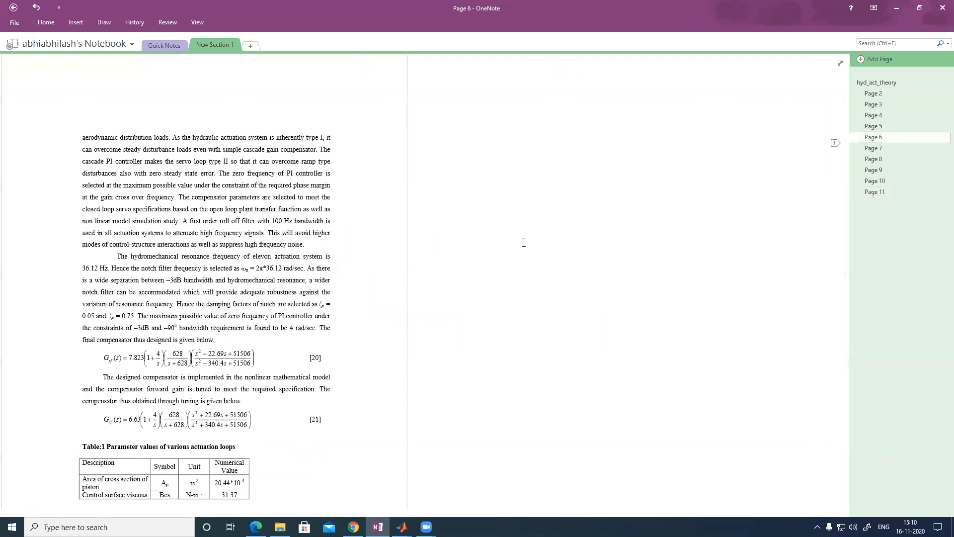
pyautogui.moveTo(84, 347); pyautogui.dragTo(113, 371)
pyautogui.moveTo(285, 366)
pyautogui.mouseDown()
pyautogui.moveTo(284, 345)
pyautogui.moveTo(65, 348)
pyautogui.mouseUp()
pyautogui.moveTo(309, 350); pyautogui.dragTo(351, 354)
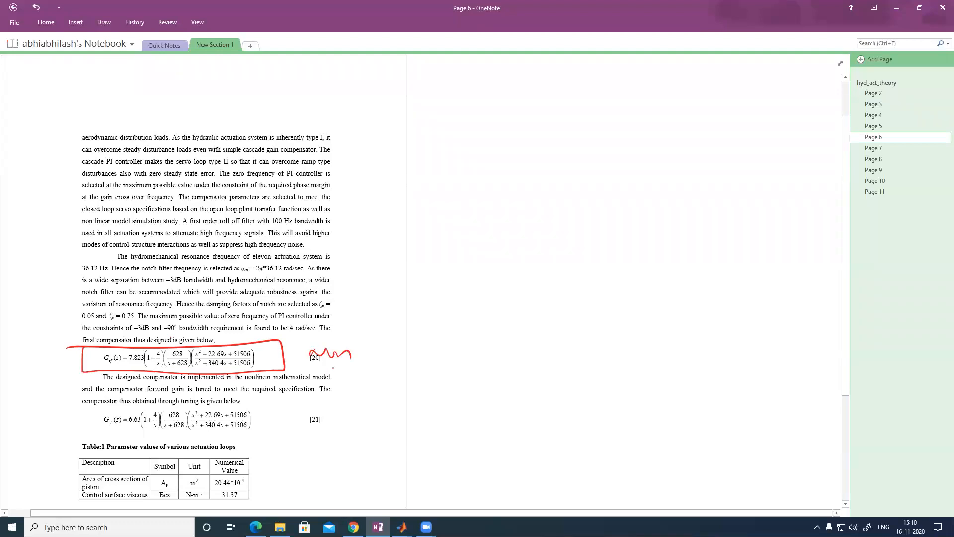
# Draw a triangular Gain block beside the text and write the value 7.823 under it
pyautogui.moveTo(503, 246); pyautogui.dragTo(502, 256)
pyautogui.moveTo(502, 215)
pyautogui.mouseDown()
pyautogui.moveTo(529, 224)
pyautogui.moveTo(501, 254)
pyautogui.moveTo(506, 238)
pyautogui.moveTo(533, 228)
pyautogui.mouseUp()
pyautogui.moveTo(485, 265)
pyautogui.mouseDown()
pyautogui.moveTo(497, 267)
pyautogui.moveTo(491, 276)
pyautogui.moveTo(508, 275)
pyautogui.mouseUp()
pyautogui.click(499, 271)
pyautogui.moveTo(514, 263); pyautogui.dragTo(524, 273)
# Connect a rectangular block with transfer function (s+4)/s after the Gain block and draw its output line
pyautogui.moveTo(564, 200)
pyautogui.mouseDown()
pyautogui.moveTo(567, 246)
pyautogui.moveTo(660, 240)
pyautogui.moveTo(575, 253)
pyautogui.moveTo(558, 227)
pyautogui.mouseUp()
pyautogui.moveTo(652, 224); pyautogui.dragTo(694, 222)
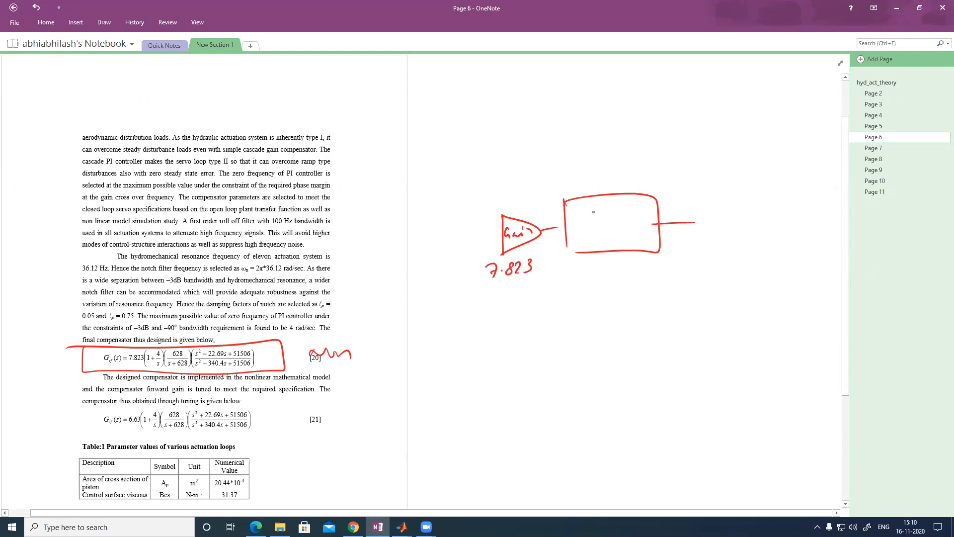
pyautogui.moveTo(592, 211); pyautogui.dragTo(594, 221)
pyautogui.moveTo(598, 218); pyautogui.dragTo(607, 221)
pyautogui.moveTo(621, 214)
pyautogui.mouseDown()
pyautogui.moveTo(630, 210)
pyautogui.moveTo(630, 221)
pyautogui.mouseUp()
pyautogui.moveTo(621, 224); pyautogui.dragTo(636, 222)
pyautogui.moveTo(633, 227)
pyautogui.mouseDown()
pyautogui.moveTo(627, 238)
pyautogui.moveTo(604, 222)
pyautogui.moveTo(627, 221)
pyautogui.moveTo(588, 222)
pyautogui.moveTo(618, 224)
pyautogui.mouseUp()
# Draw the third block in the chain with transfer function 628/(s+628)
pyautogui.moveTo(690, 215); pyautogui.dragTo(685, 250)
pyautogui.moveTo(693, 199)
pyautogui.mouseDown()
pyautogui.moveTo(775, 206)
pyautogui.moveTo(705, 261)
pyautogui.mouseUp()
pyautogui.moveTo(720, 198); pyautogui.dragTo(714, 209)
pyautogui.moveTo(729, 203)
pyautogui.mouseDown()
pyautogui.moveTo(739, 214)
pyautogui.moveTo(747, 205)
pyautogui.mouseUp()
pyautogui.moveTo(701, 221); pyautogui.dragTo(762, 217)
pyautogui.moveTo(720, 237)
pyautogui.mouseDown()
pyautogui.moveTo(706, 246)
pyautogui.moveTo(727, 241)
pyautogui.mouseUp()
pyautogui.moveTo(718, 235)
pyautogui.mouseDown()
pyautogui.moveTo(716, 247)
pyautogui.moveTo(730, 246)
pyautogui.mouseUp()
pyautogui.moveTo(738, 238); pyautogui.dragTo(749, 246)
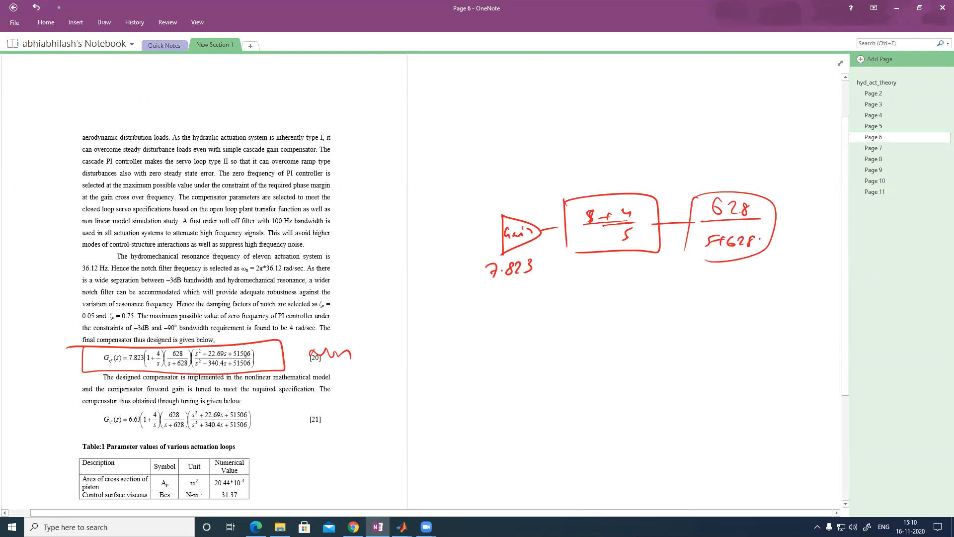
# Wire an empty fourth block with an output line after the 628/(s+628) block, and frame the whole chain as "Compensator"
pyautogui.moveTo(595, 295)
pyautogui.mouseDown()
pyautogui.moveTo(584, 343)
pyautogui.moveTo(729, 341)
pyautogui.moveTo(591, 347)
pyautogui.mouseUp()
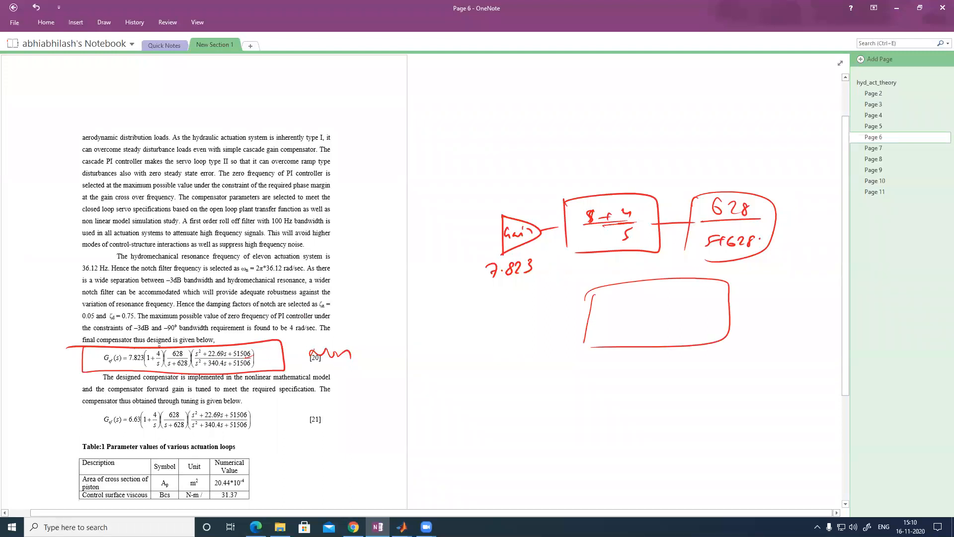
pyautogui.moveTo(222, 353); pyautogui.dragTo(237, 347)
pyautogui.moveTo(770, 232)
pyautogui.mouseDown()
pyautogui.moveTo(564, 274)
pyautogui.moveTo(589, 319)
pyautogui.mouseUp()
pyautogui.moveTo(733, 316); pyautogui.dragTo(793, 310)
pyautogui.moveTo(739, 147)
pyautogui.mouseDown()
pyautogui.moveTo(468, 283)
pyautogui.moveTo(790, 343)
pyautogui.moveTo(669, 144)
pyautogui.mouseUp()
pyautogui.moveTo(568, 105)
pyautogui.mouseDown()
pyautogui.moveTo(577, 130)
pyautogui.moveTo(591, 127)
pyautogui.moveTo(594, 148)
pyautogui.moveTo(613, 126)
pyautogui.moveTo(646, 122)
pyautogui.moveTo(653, 132)
pyautogui.mouseUp()
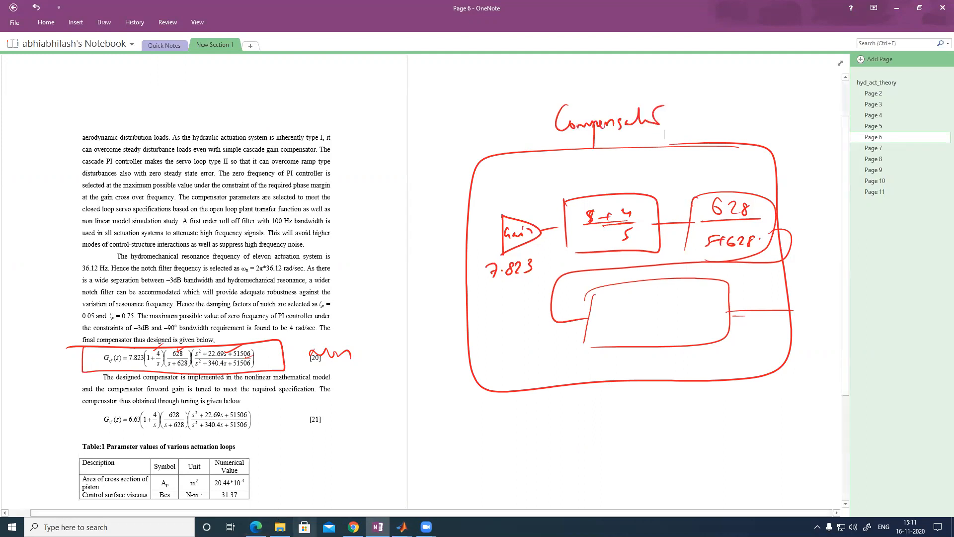
# Switch to the compensator subsystem in Simulink and group its Gain and three transfer function blocks into a new subsystem
pyautogui.click(402, 527)
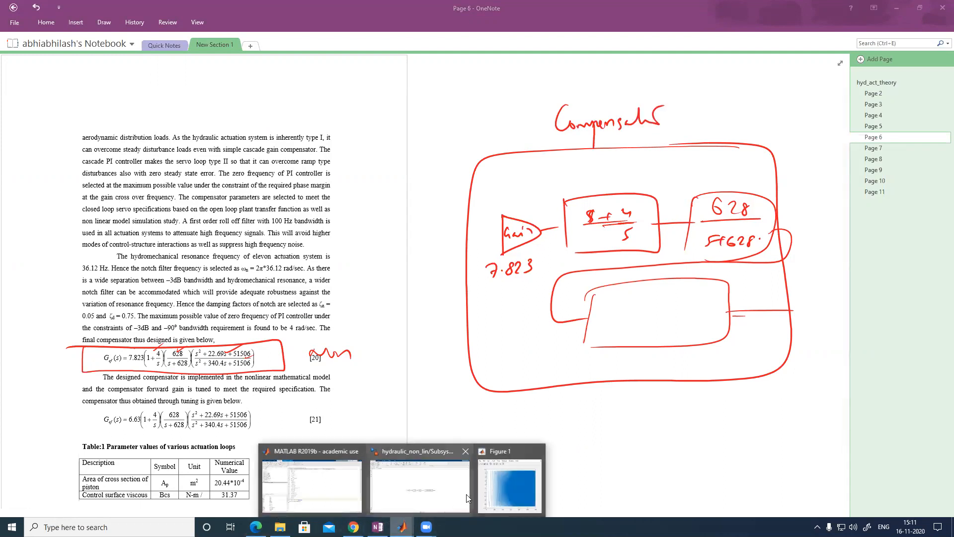
pyautogui.click(431, 496)
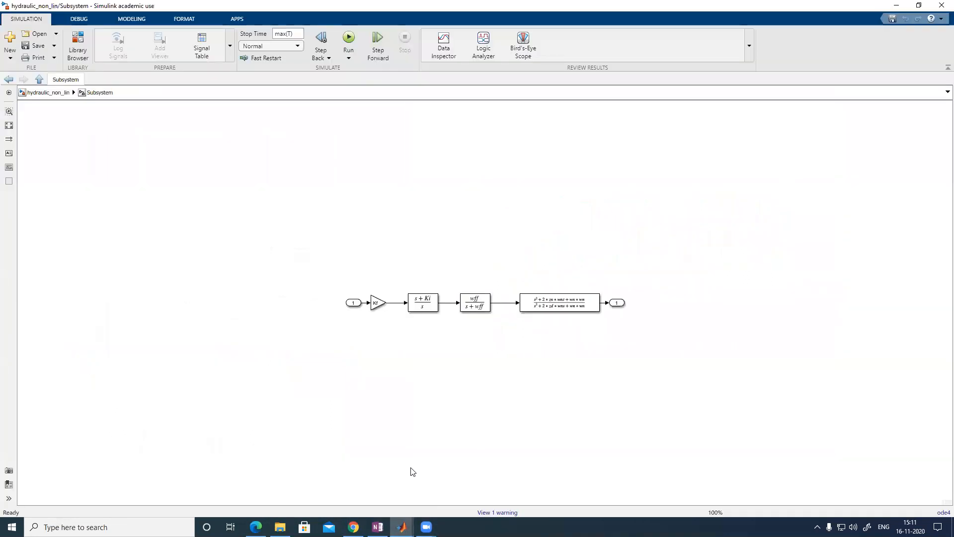
pyautogui.scroll(5, 391, 361)
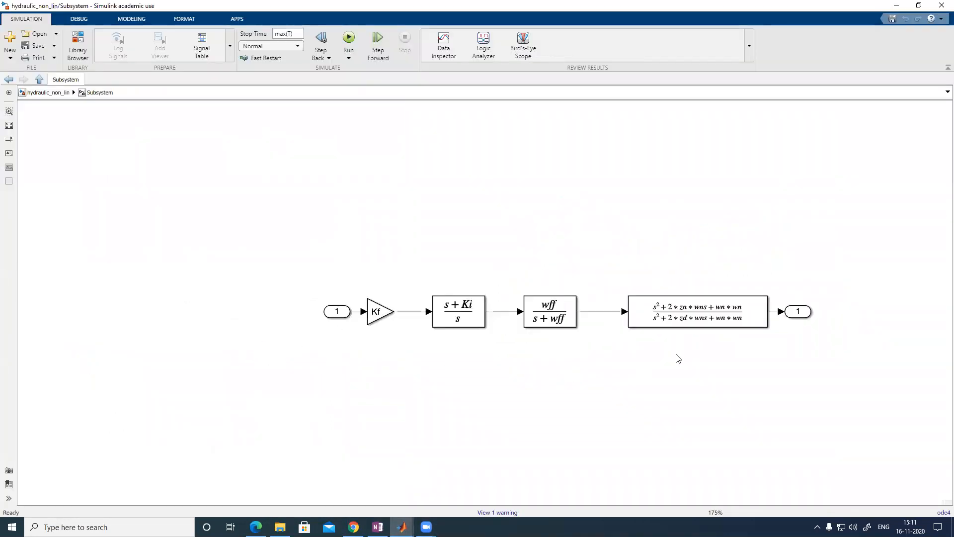
pyautogui.click(378, 312)
pyautogui.moveTo(352, 256); pyautogui.dragTo(777, 370)
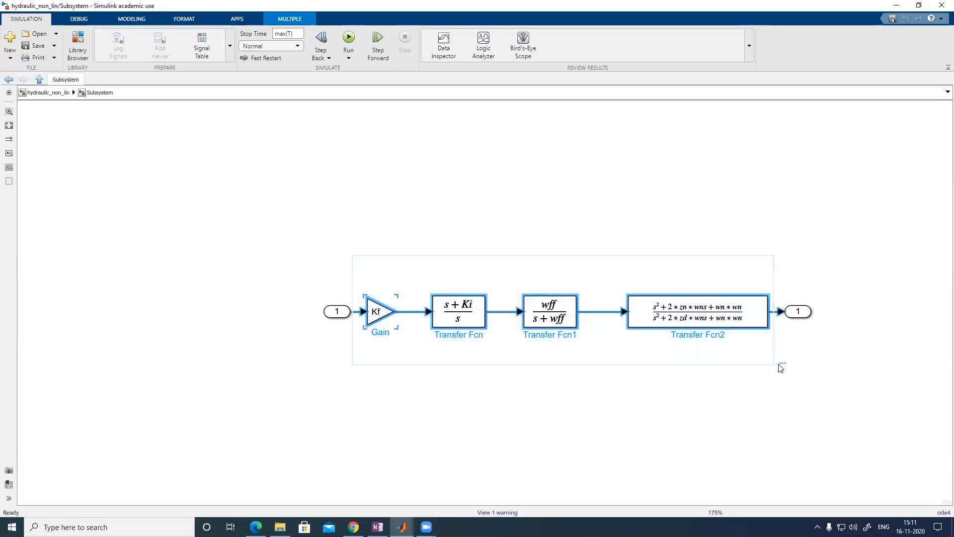
pyautogui.moveTo(781, 365)
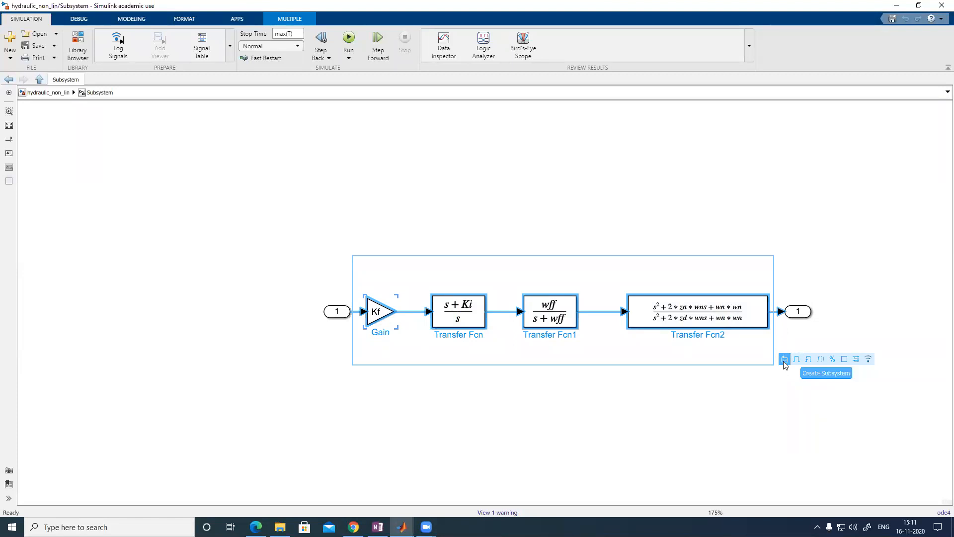
pyautogui.click(785, 362)
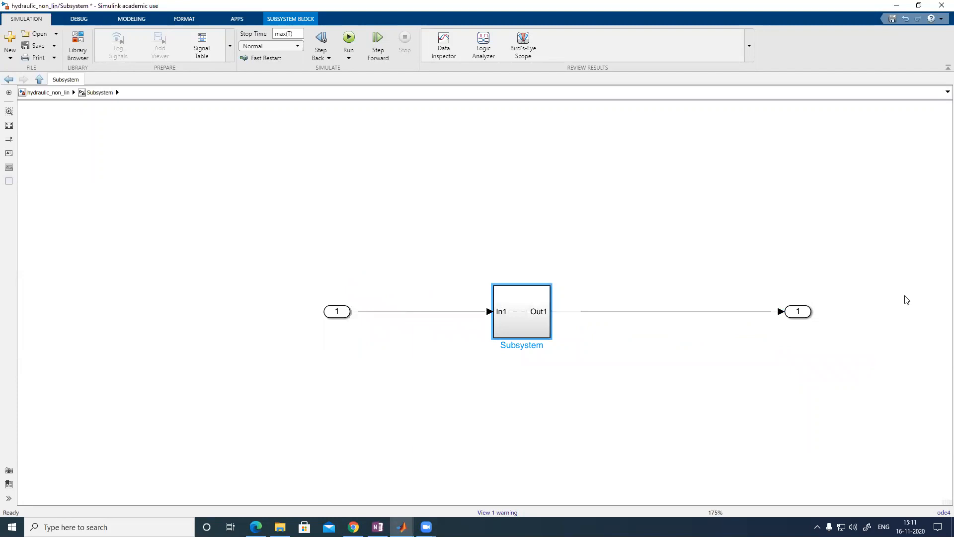
# Inspect the inside of the new nested subsystem, returning to its parent level once and reopening it
pyautogui.doubleClick(513, 312)
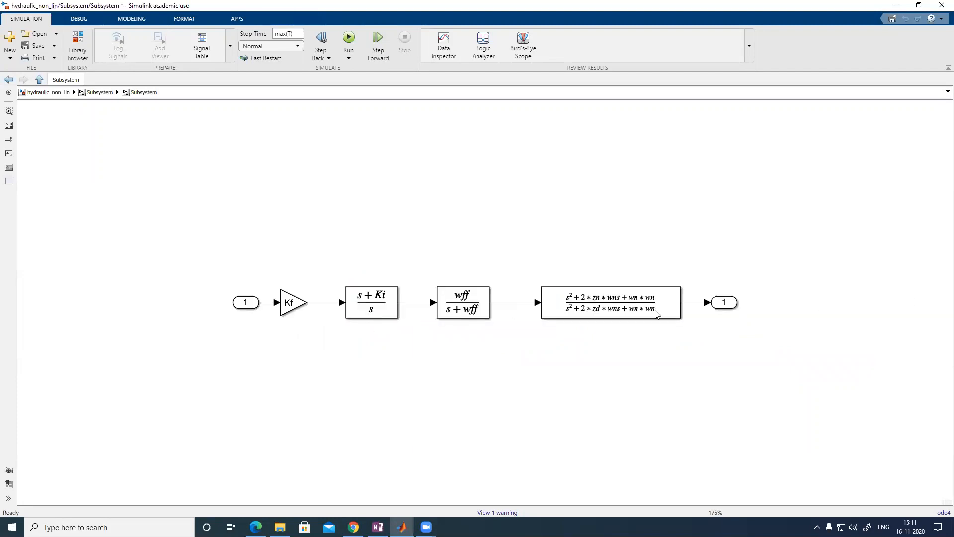
pyautogui.click(100, 93)
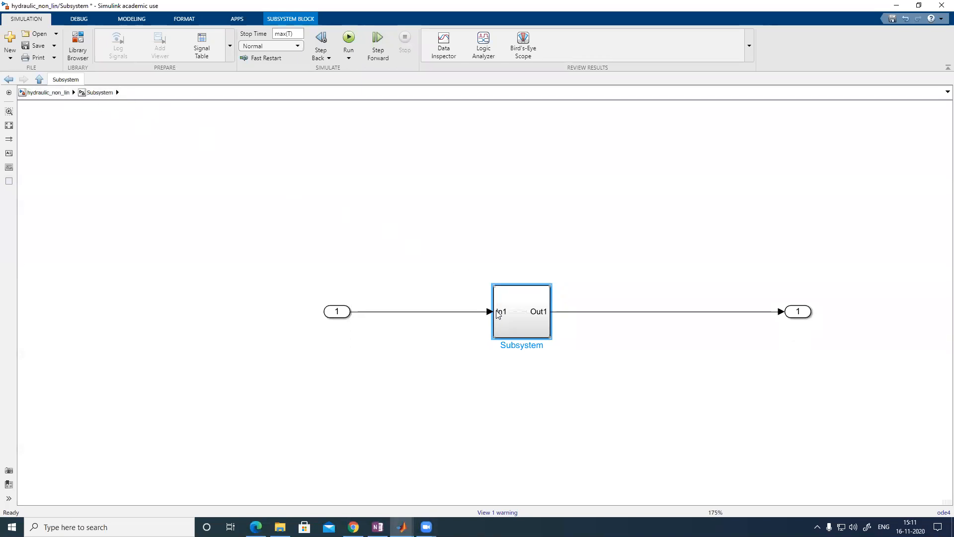
pyautogui.doubleClick(517, 312)
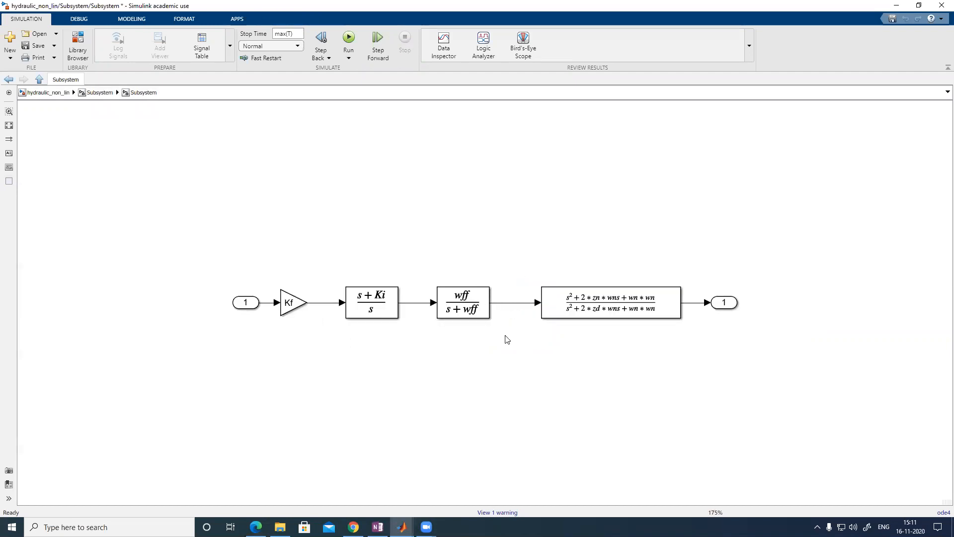
# Switch to OneNote, look up the compensator in the Page 11 diagram, and circle the gain 7.823 in equation [20] on Page 6
pyautogui.click(354, 461)
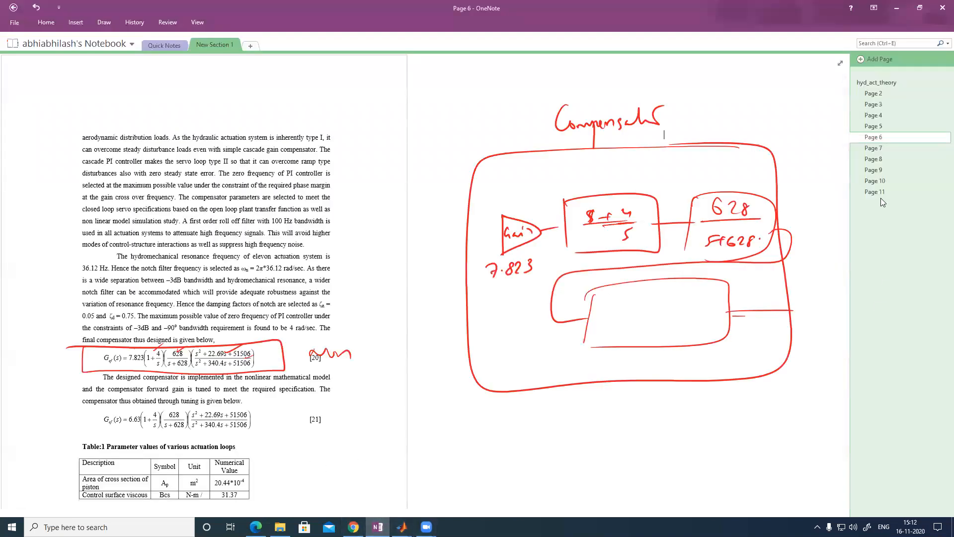
pyautogui.click(880, 193)
pyautogui.scroll(-15, 568, 301)
pyautogui.scroll(-4, 460, 384)
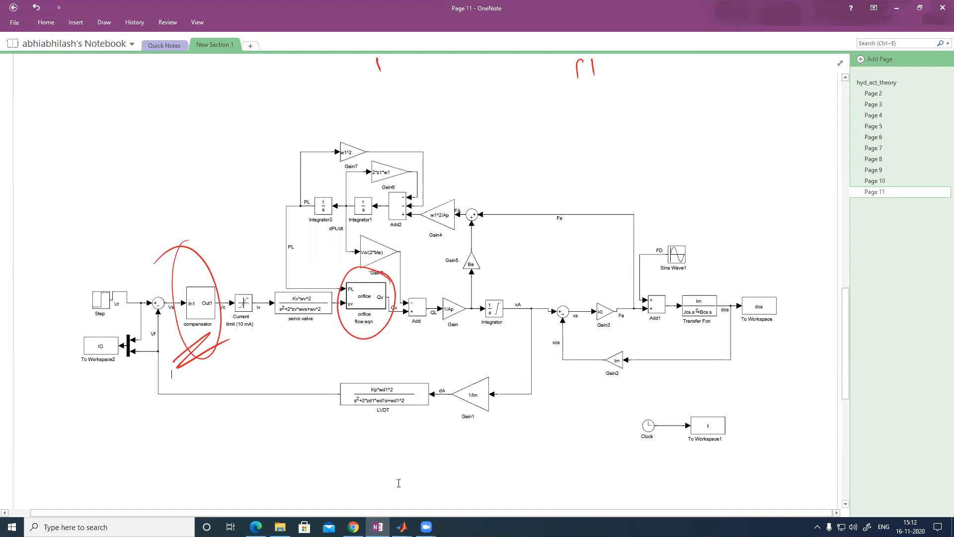
pyautogui.click(873, 137)
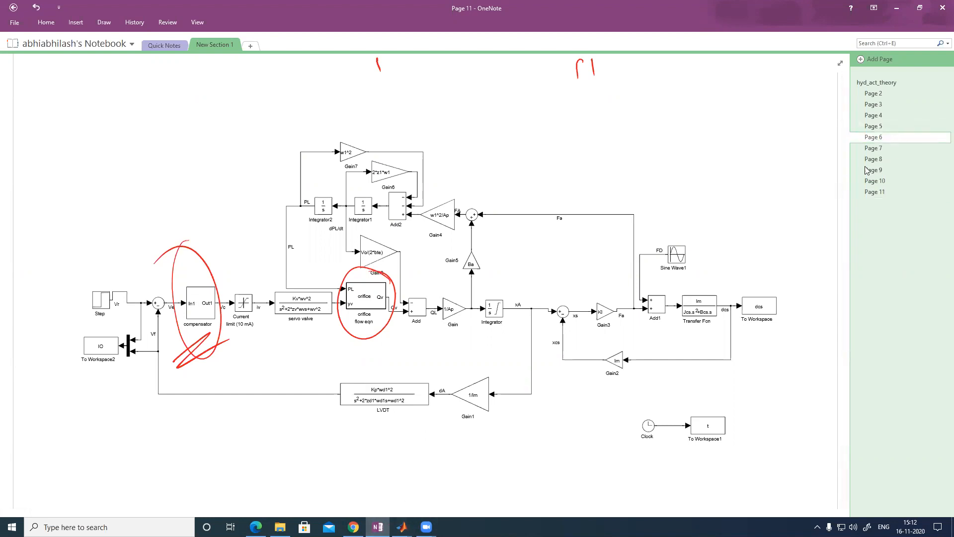
pyautogui.moveTo(131, 348)
pyautogui.mouseDown()
pyautogui.moveTo(127, 365)
pyautogui.moveTo(150, 352)
pyautogui.mouseUp()
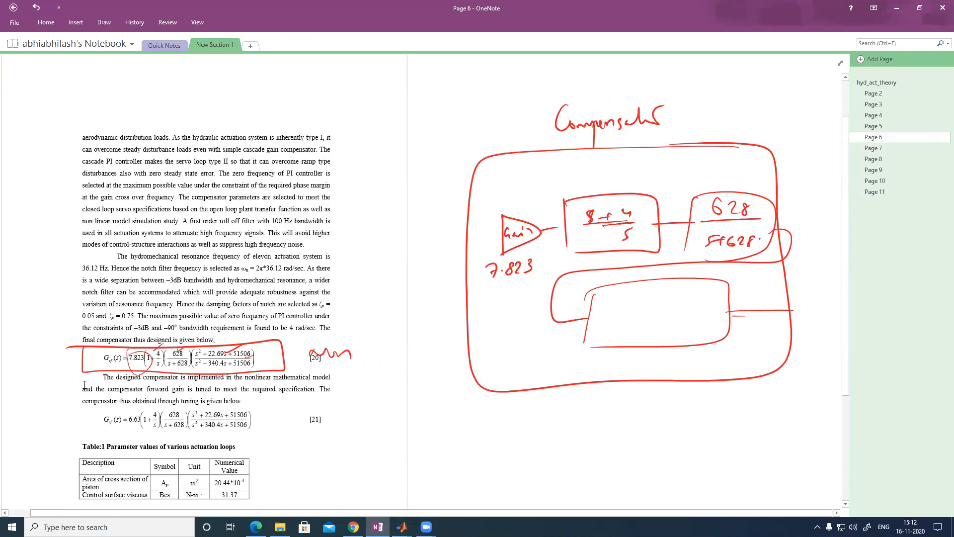
# Switch to Simulink and examine where the compensator subsystem sits in the hydraulic_non_lin model and which blocks it contains
pyautogui.click(402, 527)
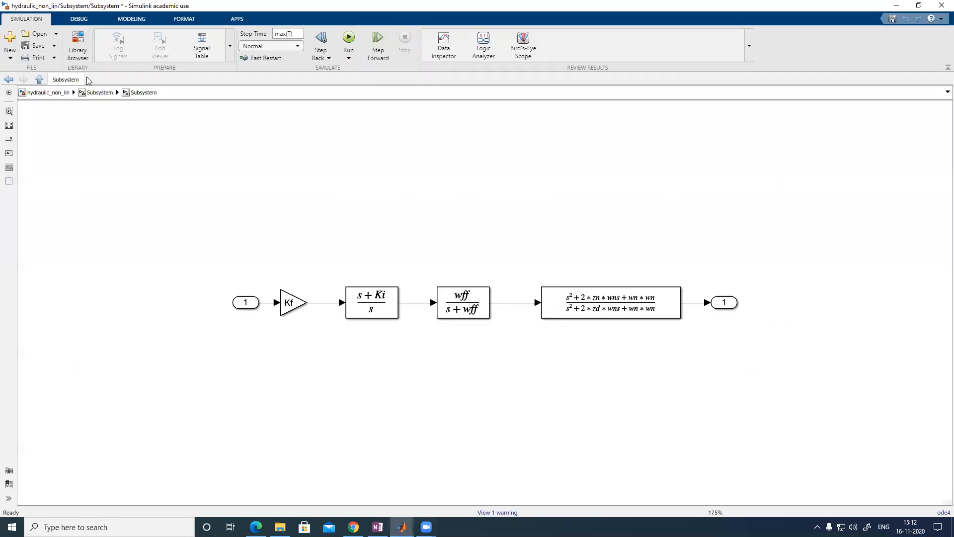
pyautogui.click(48, 93)
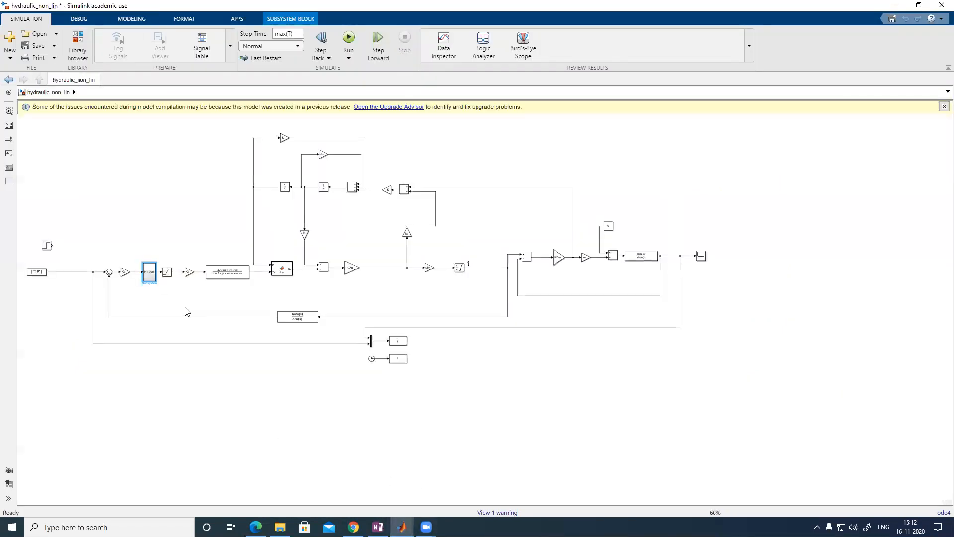
pyautogui.doubleClick(149, 273)
pyautogui.doubleClick(504, 311)
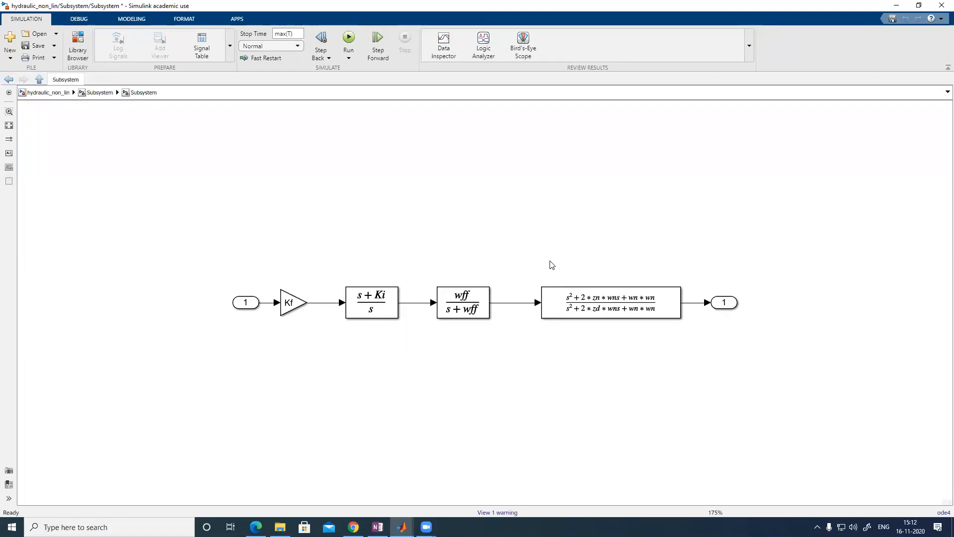
pyautogui.moveTo(688, 397); pyautogui.dragTo(258, 213)
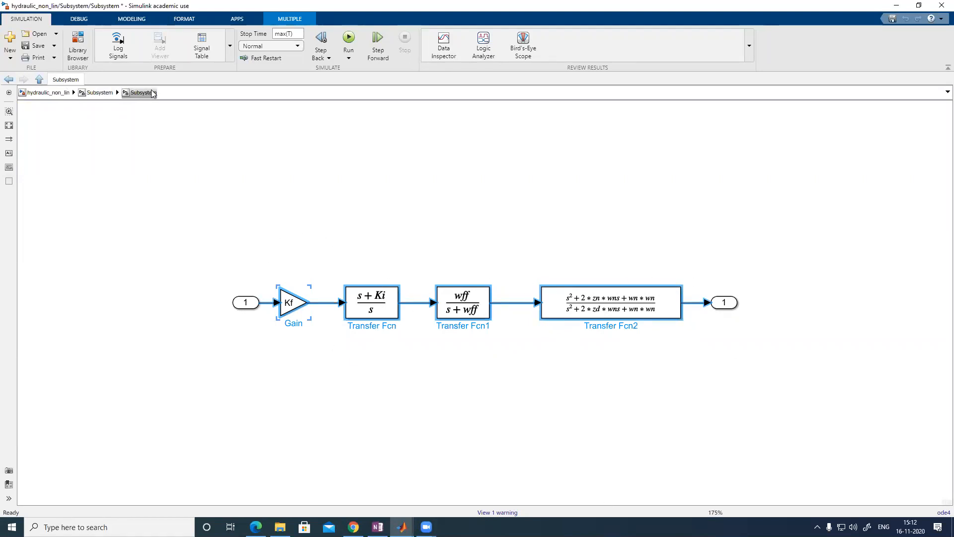
pyautogui.click(43, 93)
pyautogui.click(150, 280)
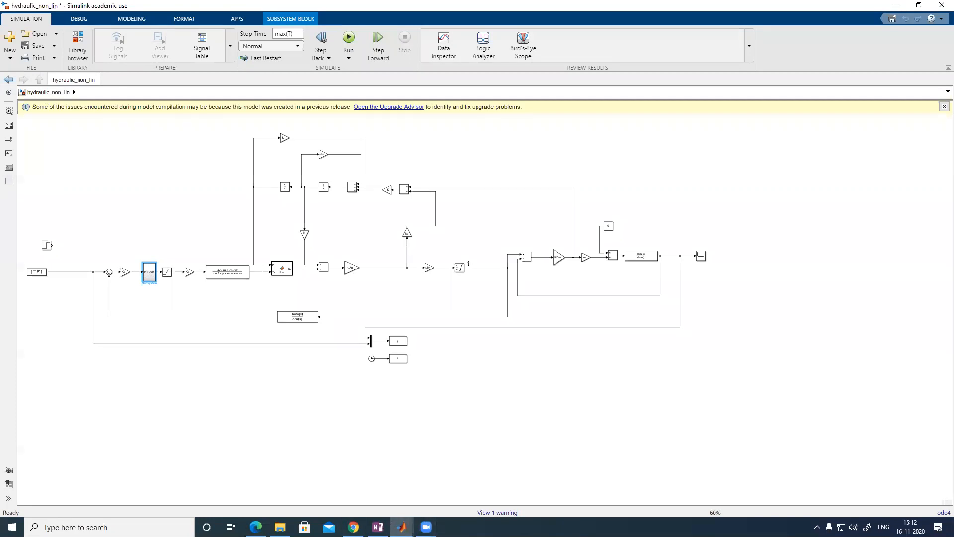
# Switch to OneNote Page 11 and delete the red ink marks over the compensator and orifice blocks of the diagram
pyautogui.hotkey('alt', 'Tab')
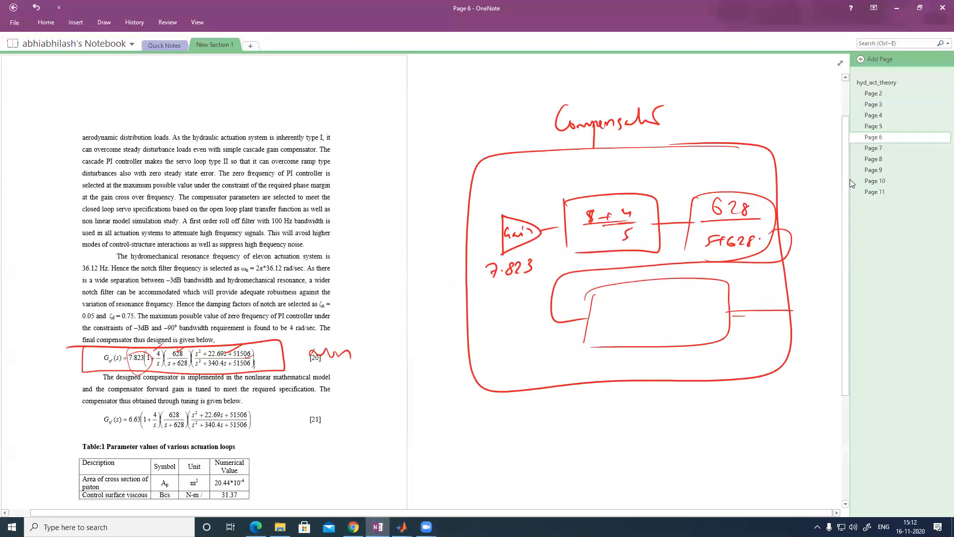
pyautogui.click(872, 192)
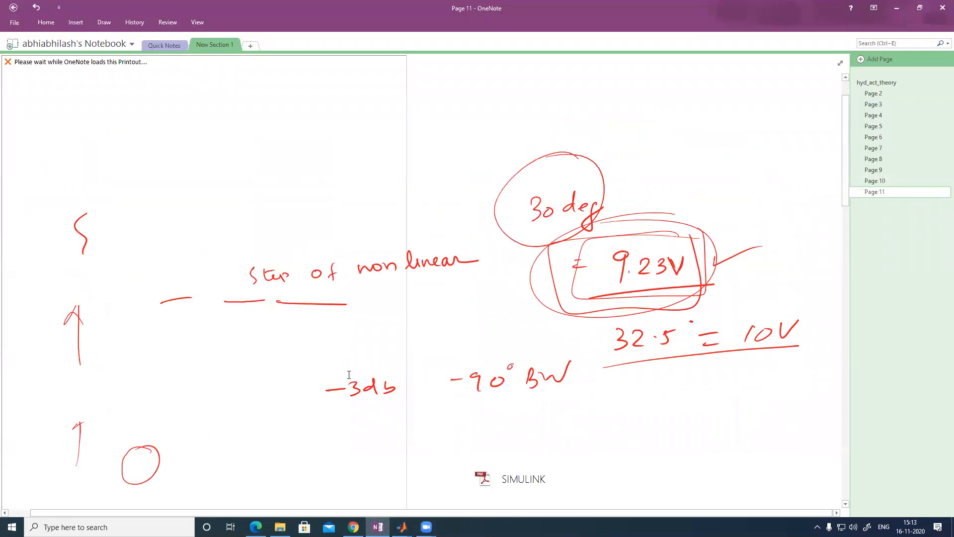
pyautogui.scroll(-15, 349, 374)
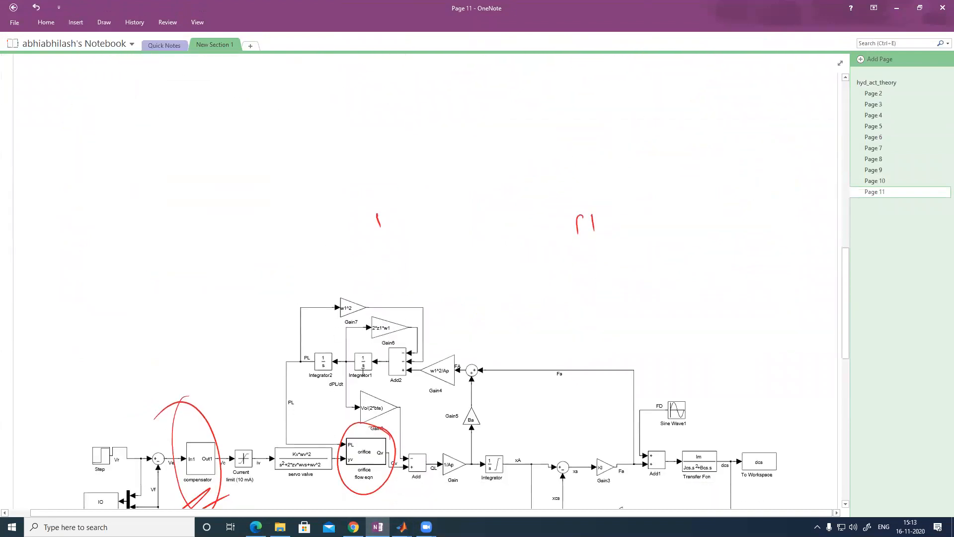
pyautogui.scroll(-3, 363, 370)
pyautogui.moveTo(73, 200)
pyautogui.mouseDown()
pyautogui.moveTo(516, 425)
pyautogui.moveTo(513, 434)
pyautogui.mouseUp()
pyautogui.press('Delete')
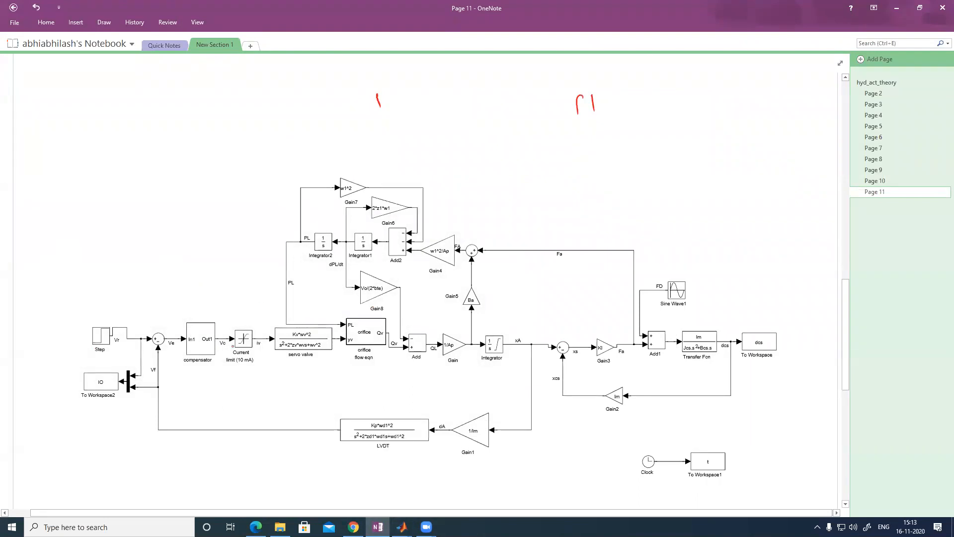
# Circle the Current limit (10 mA) block, write "Saturation" above it, and tick the servo valve block
pyautogui.moveTo(248, 309)
pyautogui.mouseDown()
pyautogui.moveTo(263, 348)
pyautogui.moveTo(249, 313)
pyautogui.mouseUp()
pyautogui.moveTo(220, 268)
pyautogui.mouseDown()
pyautogui.moveTo(212, 292)
pyautogui.moveTo(258, 259)
pyautogui.mouseUp()
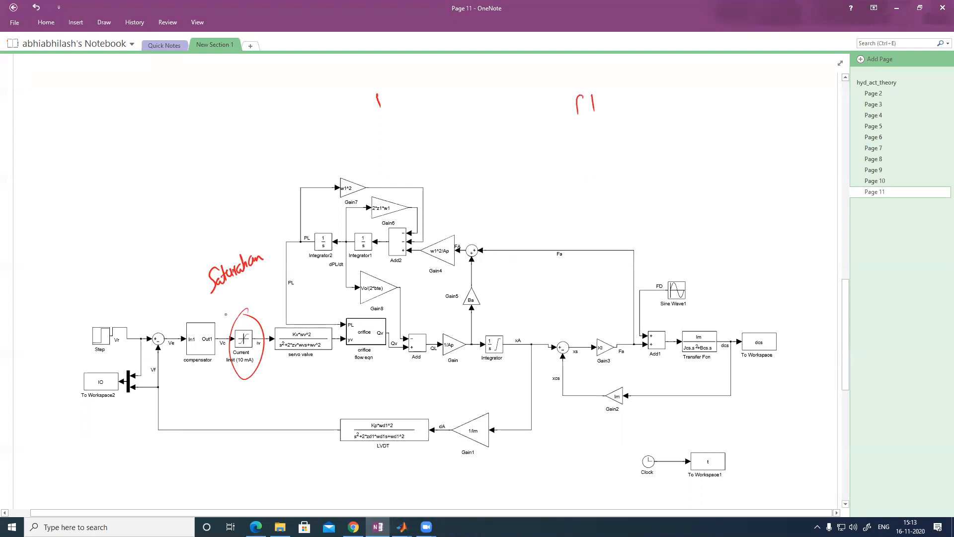
pyautogui.moveTo(281, 371); pyautogui.dragTo(308, 365)
# Tick the 1/Ap, Ba and upper feedback blocks, and circle the Integrator, LVDT and Transfer Fcn blocks in red ink
pyautogui.moveTo(435, 377)
pyautogui.mouseDown()
pyautogui.moveTo(460, 378)
pyautogui.moveTo(469, 352)
pyautogui.moveTo(509, 366)
pyautogui.mouseUp()
pyautogui.moveTo(508, 307)
pyautogui.mouseDown()
pyautogui.moveTo(487, 324)
pyautogui.moveTo(534, 264)
pyautogui.mouseUp()
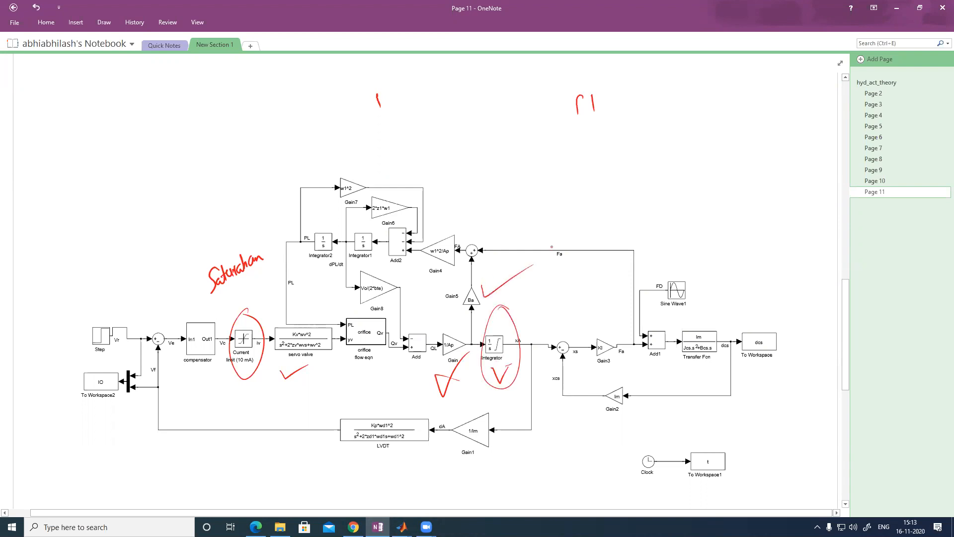
pyautogui.moveTo(446, 230); pyautogui.dragTo(485, 219)
pyautogui.moveTo(373, 456); pyautogui.dragTo(399, 454)
pyautogui.moveTo(405, 394); pyautogui.dragTo(343, 412)
pyautogui.moveTo(713, 309)
pyautogui.mouseDown()
pyautogui.moveTo(728, 348)
pyautogui.moveTo(700, 315)
pyautogui.mouseUp()
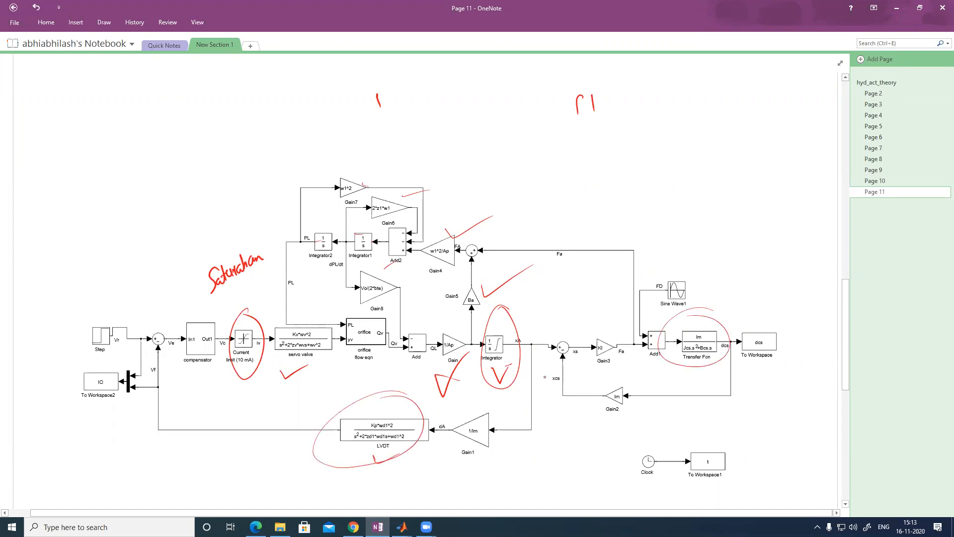
# Annotate the three To Workspace blocks as arrays and label the multiplexer bar "mux" with an arrow
pyautogui.moveTo(750, 368); pyautogui.dragTo(745, 372)
pyautogui.moveTo(686, 489)
pyautogui.mouseDown()
pyautogui.moveTo(719, 487)
pyautogui.moveTo(743, 438)
pyautogui.moveTo(747, 465)
pyautogui.moveTo(776, 454)
pyautogui.moveTo(784, 467)
pyautogui.mouseUp()
pyautogui.moveTo(755, 391); pyautogui.dragTo(810, 385)
pyautogui.moveTo(76, 432); pyautogui.dragTo(90, 421)
pyautogui.moveTo(90, 423)
pyautogui.mouseDown()
pyautogui.moveTo(111, 415)
pyautogui.moveTo(140, 430)
pyautogui.moveTo(135, 413)
pyautogui.mouseUp()
pyautogui.moveTo(131, 436)
pyautogui.mouseDown()
pyautogui.moveTo(134, 447)
pyautogui.moveTo(175, 432)
pyautogui.mouseUp()
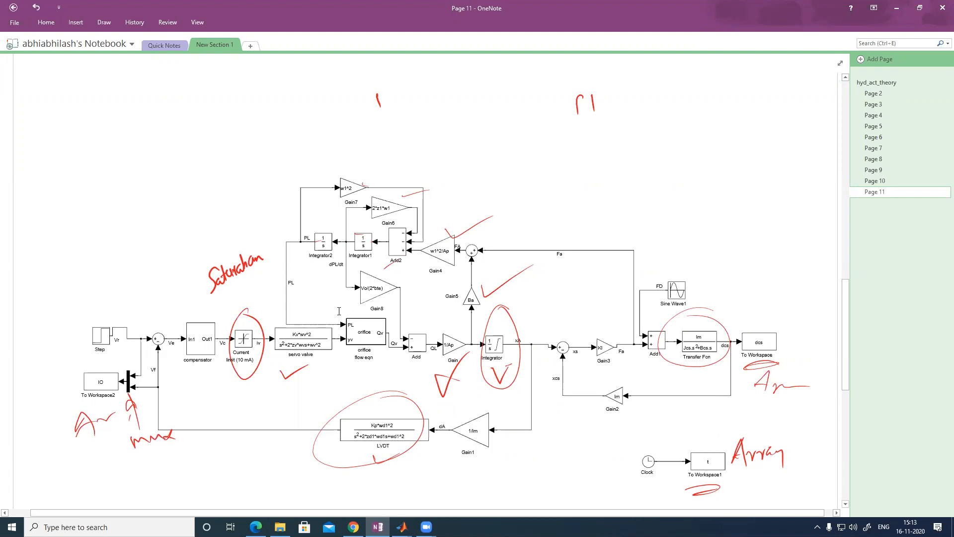
# Switch to the hydraulic_non_lin model in Simulink and open the Library Browser
pyautogui.moveTo(336, 310)
pyautogui.mouseDown()
pyautogui.moveTo(349, 338)
pyautogui.moveTo(408, 359)
pyautogui.moveTo(406, 367)
pyautogui.mouseUp()
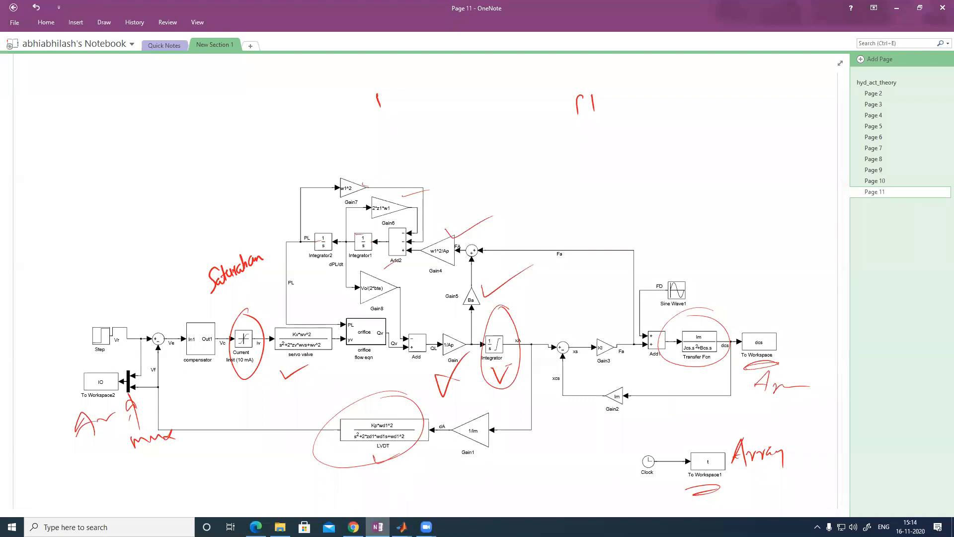
pyautogui.scroll(-1, 393, 492)
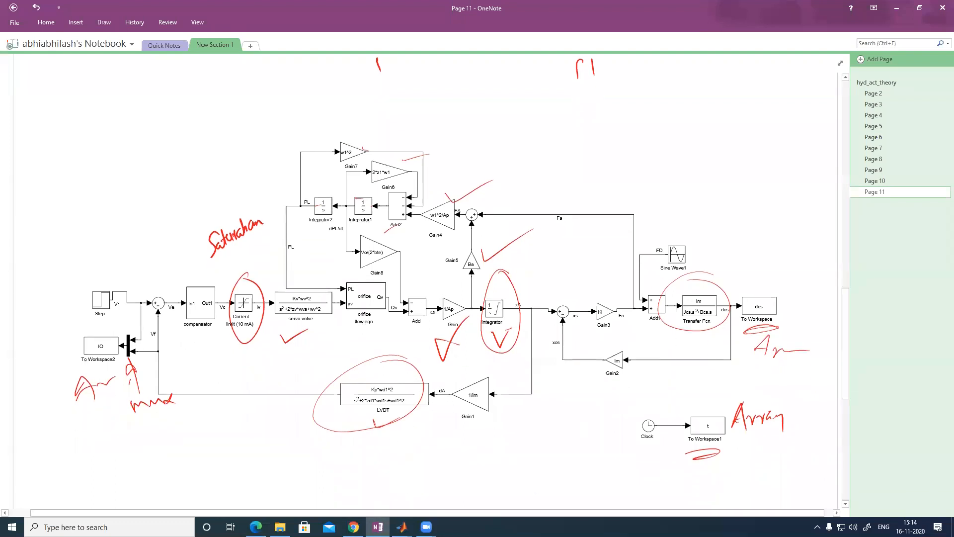
pyautogui.moveTo(378, 527)
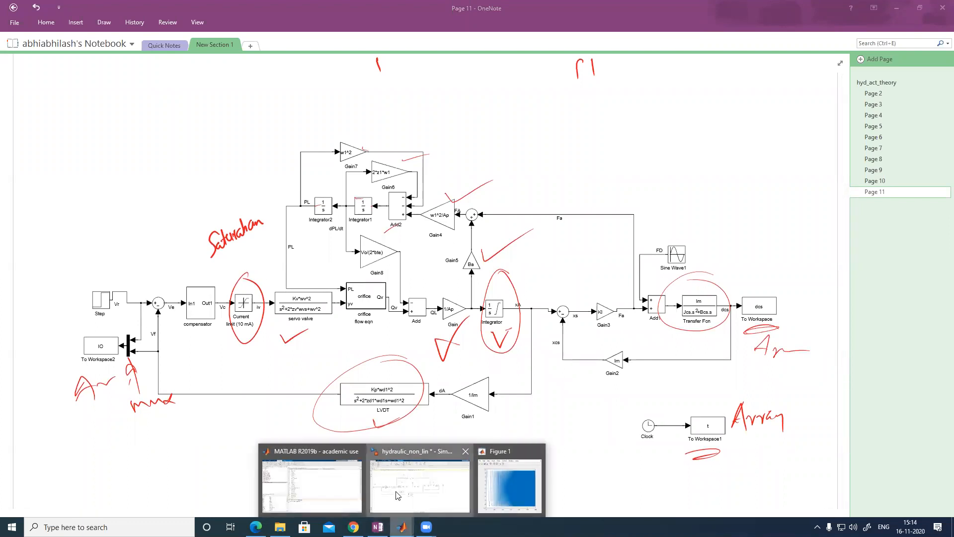
pyautogui.click(373, 495)
pyautogui.click(82, 53)
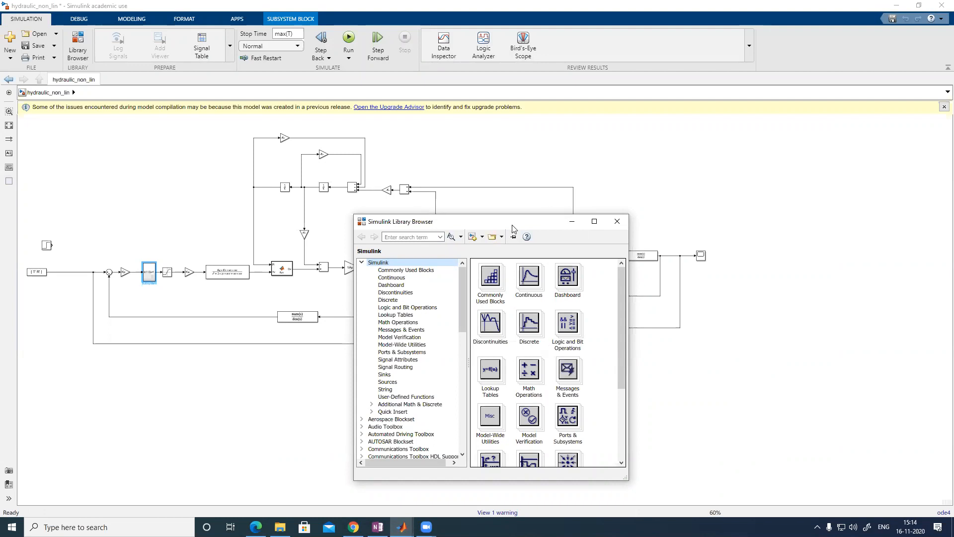
pyautogui.moveTo(514, 222); pyautogui.dragTo(507, 166)
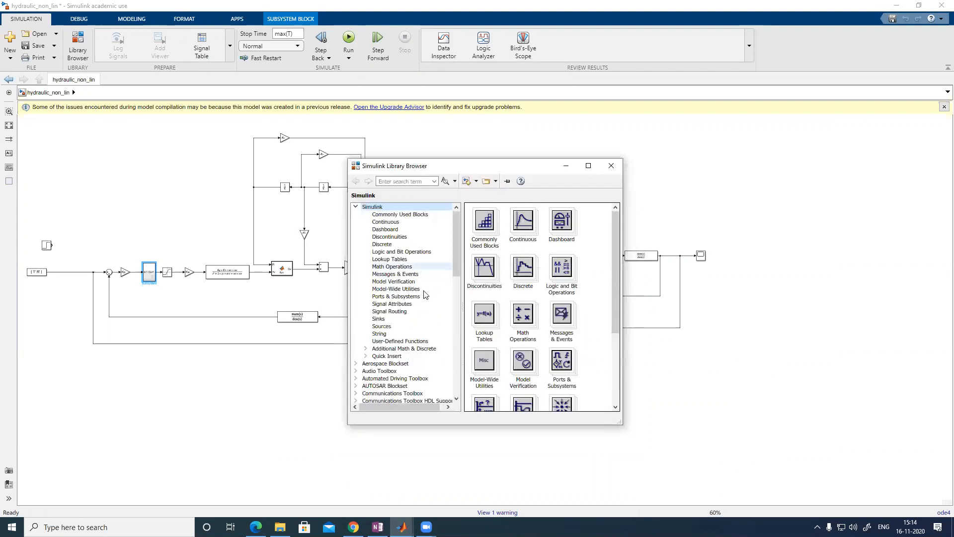
# Locate the MATLAB Function block in the User-Defined Functions library and try to place it in the model
pyautogui.click(407, 342)
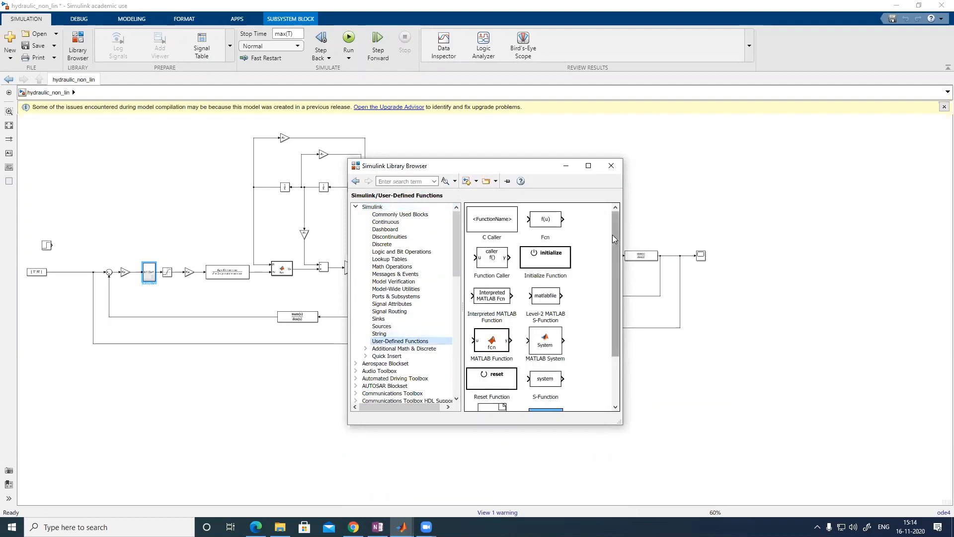
pyautogui.moveTo(618, 350); pyautogui.dragTo(625, 421)
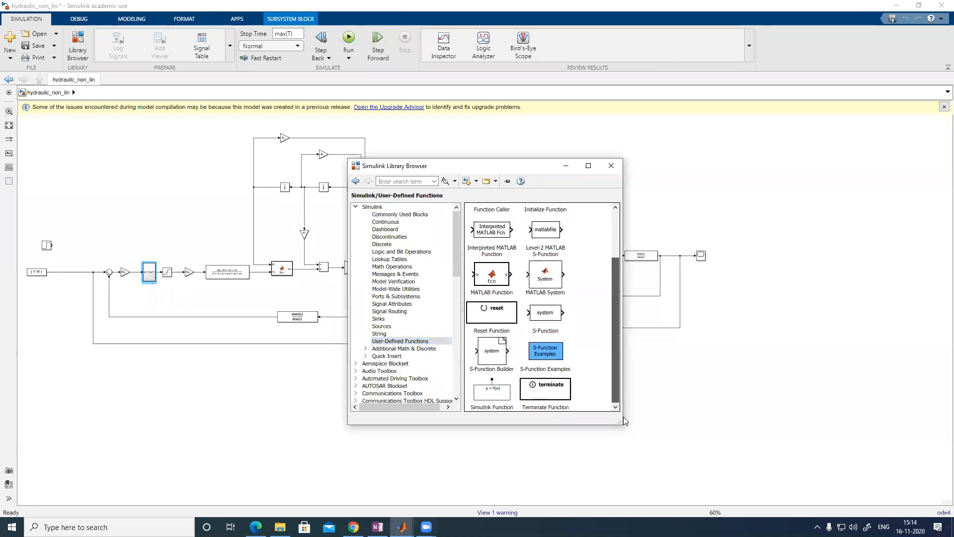
pyautogui.scroll(3, 606, 313)
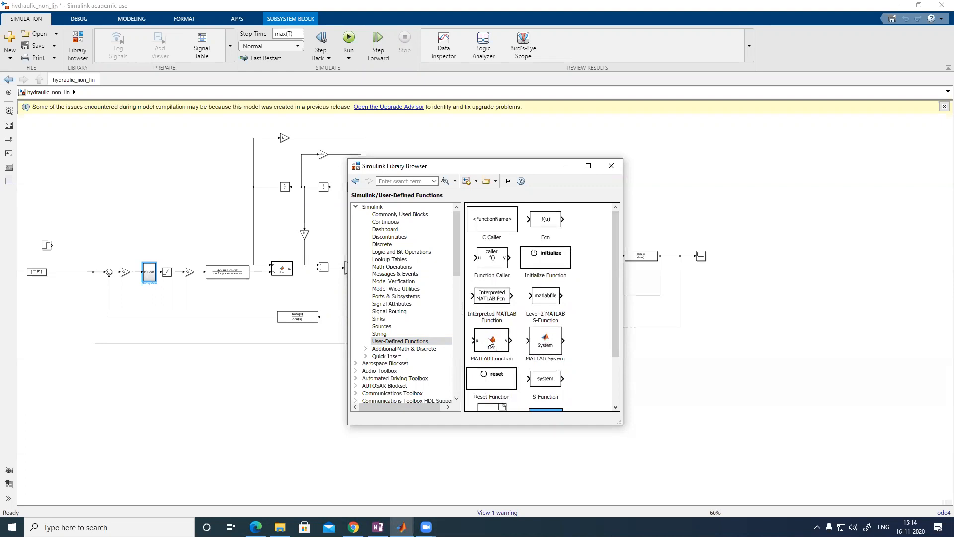
pyautogui.moveTo(492, 342); pyautogui.dragTo(704, 375)
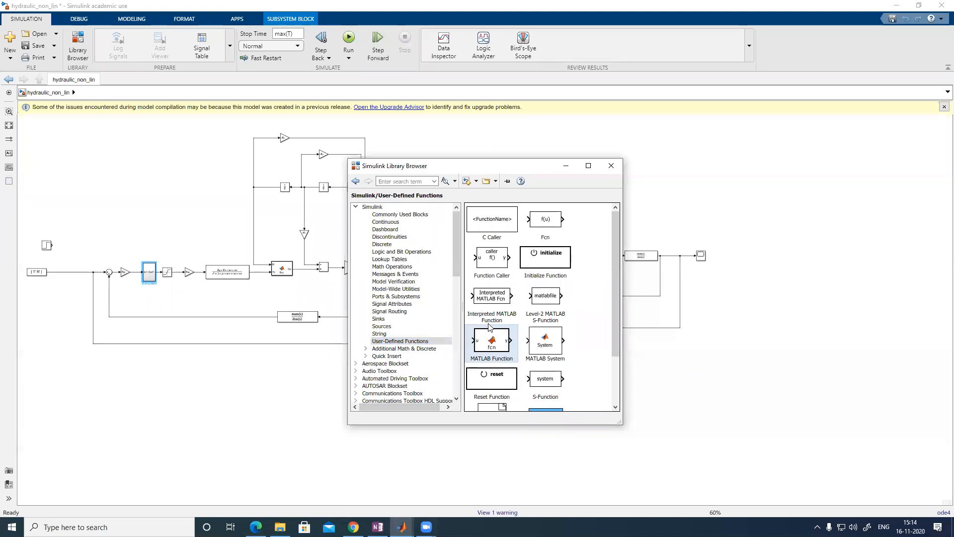
# Place a MATLAB Function block in the empty area below the output scope and view its default fcn code, highlighting the input argument u
pyautogui.moveTo(492, 337); pyautogui.dragTo(576, 333)
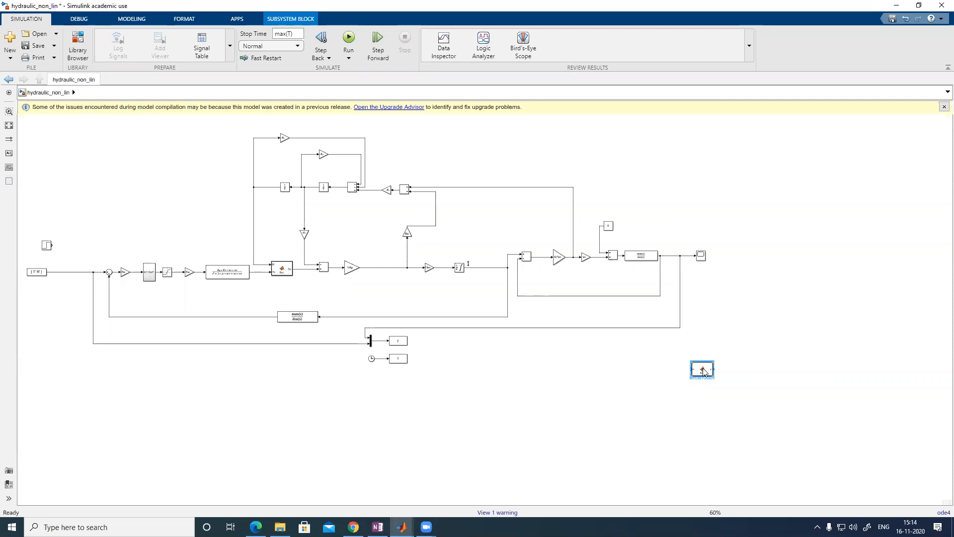
pyautogui.doubleClick(703, 369)
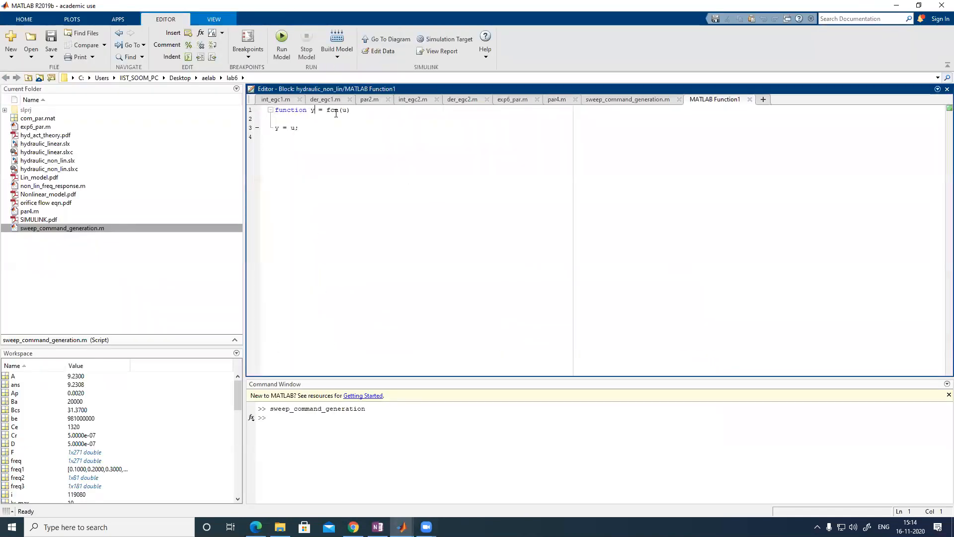
pyautogui.doubleClick(345, 109)
pyautogui.click(402, 527)
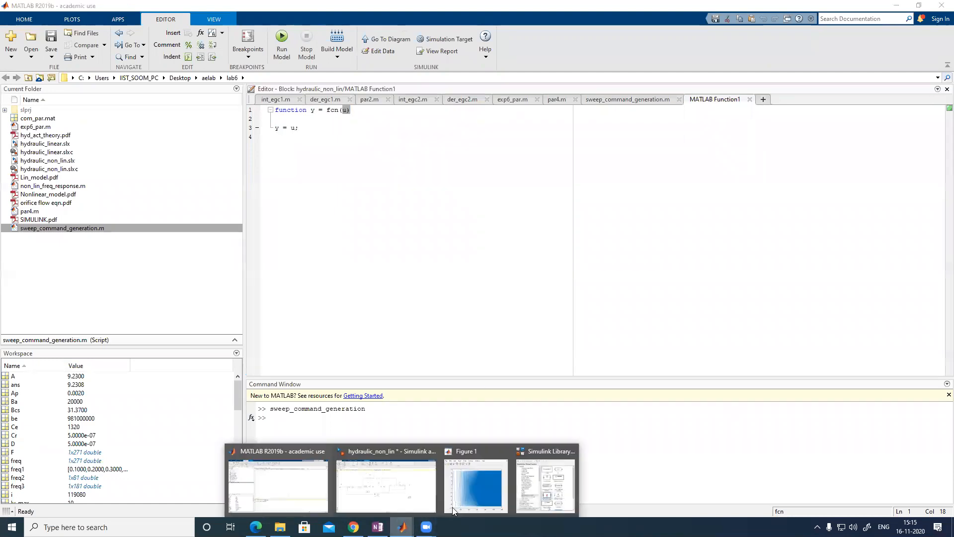
pyautogui.click(362, 504)
# Enlarge the new MATLAB Function block and reposition it below the output transfer function
pyautogui.click(702, 371)
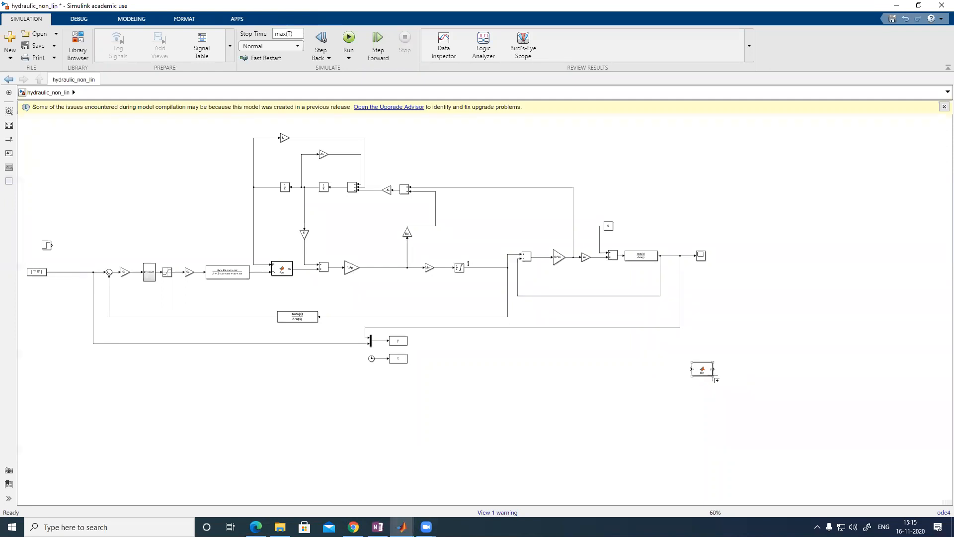
pyautogui.moveTo(715, 379); pyautogui.dragTo(817, 414)
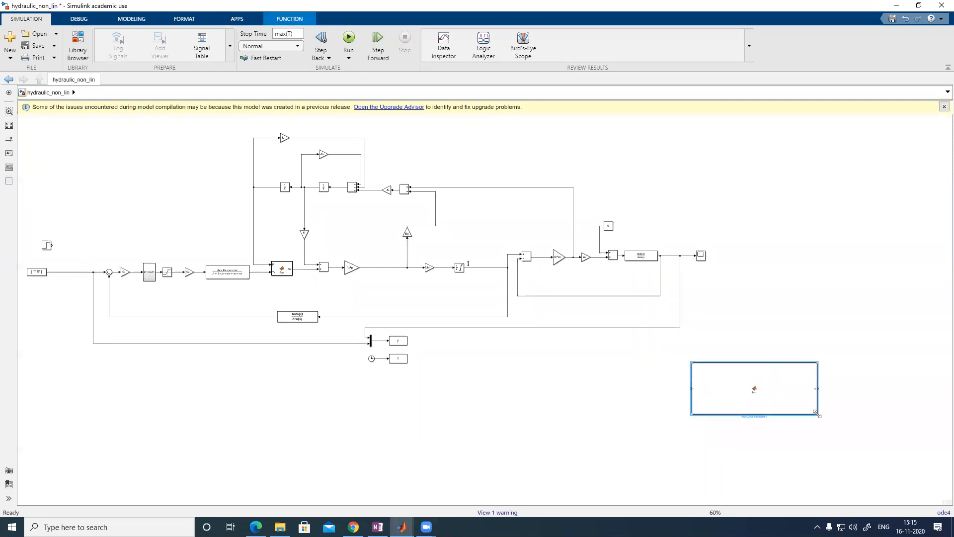
pyautogui.moveTo(717, 400); pyautogui.dragTo(607, 384)
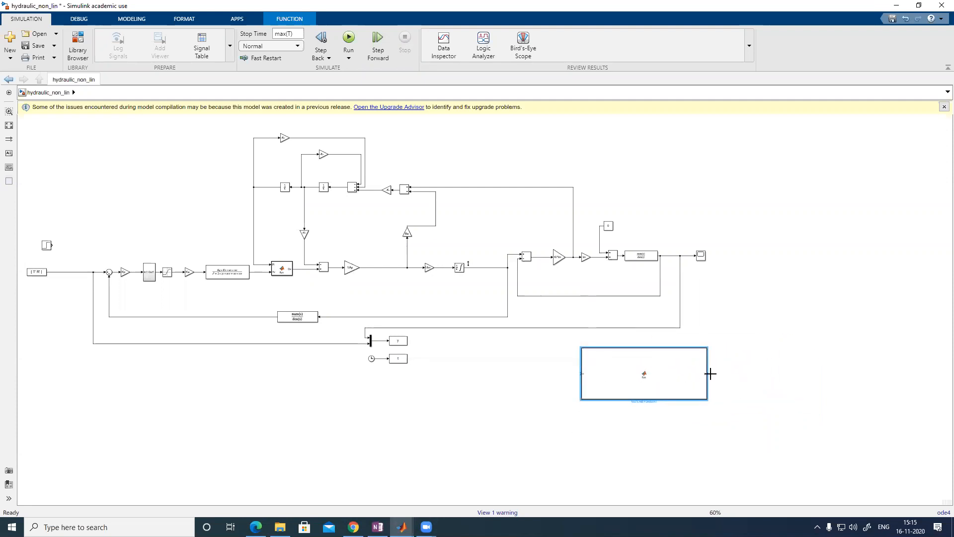
pyautogui.scroll(3, 710, 374)
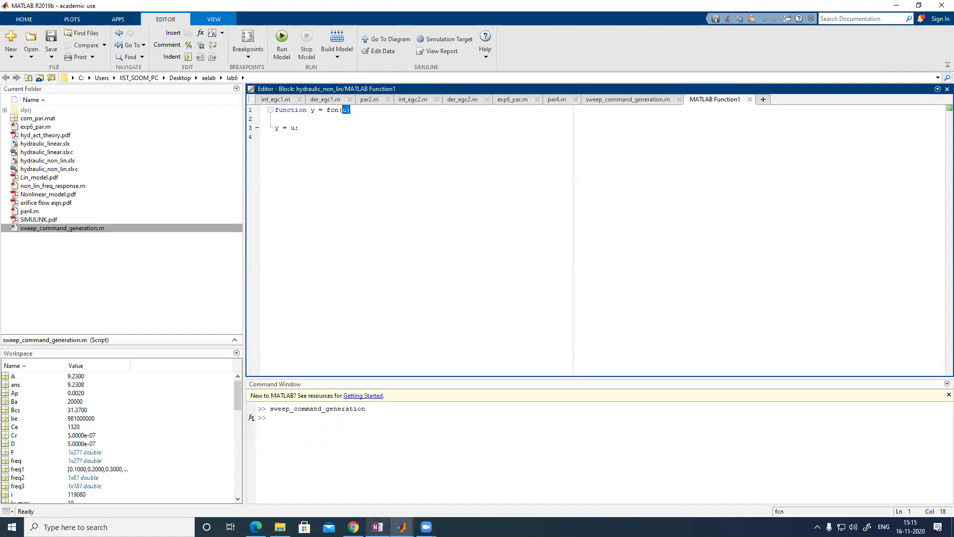
# Try to open the orifice flow eqn PDF from the lab6 folder in OneNote 2016
pyautogui.moveTo(378, 527)
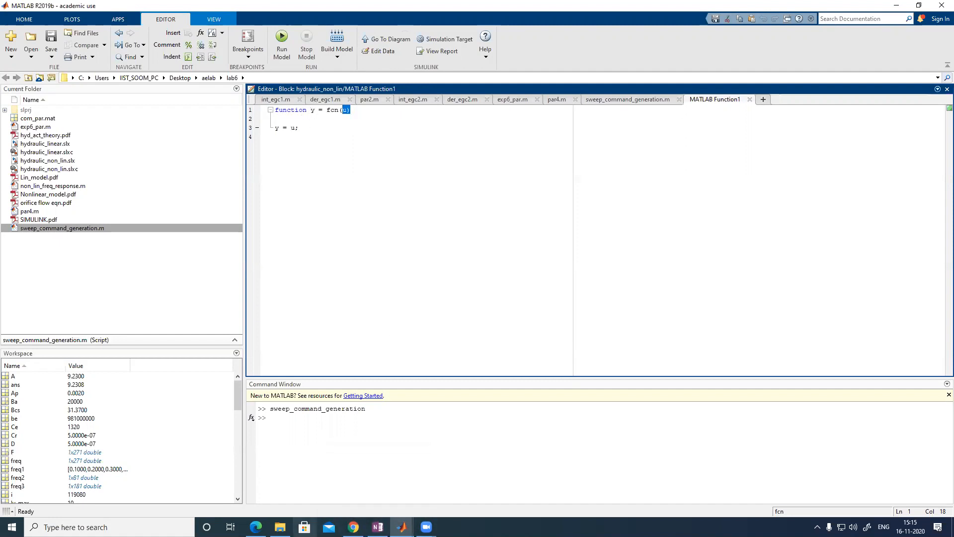
pyautogui.click(280, 527)
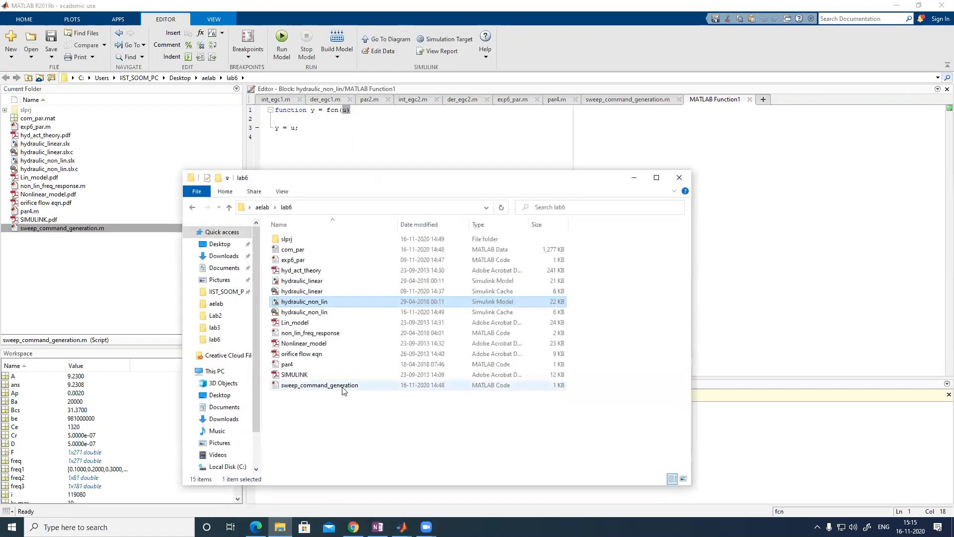
pyautogui.click(307, 355)
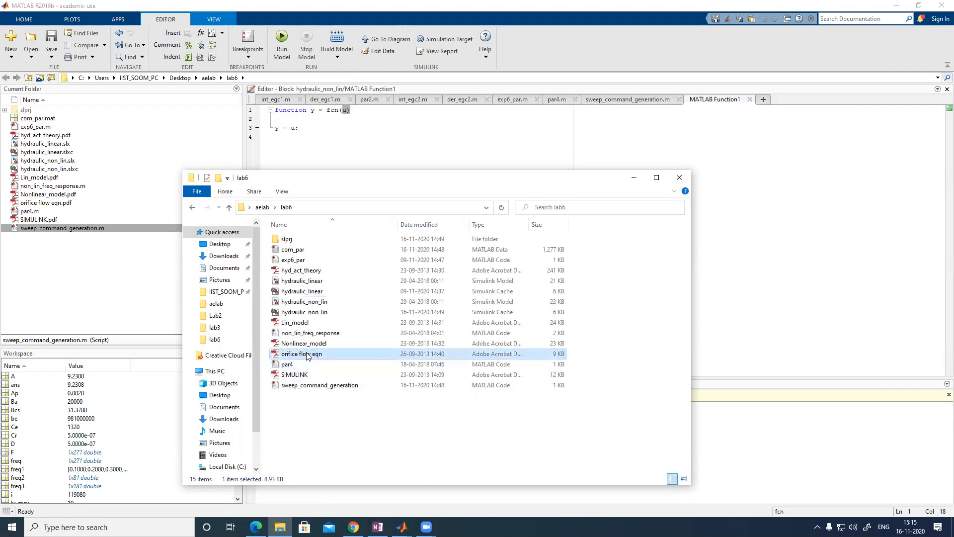
pyautogui.doubleClick(307, 354)
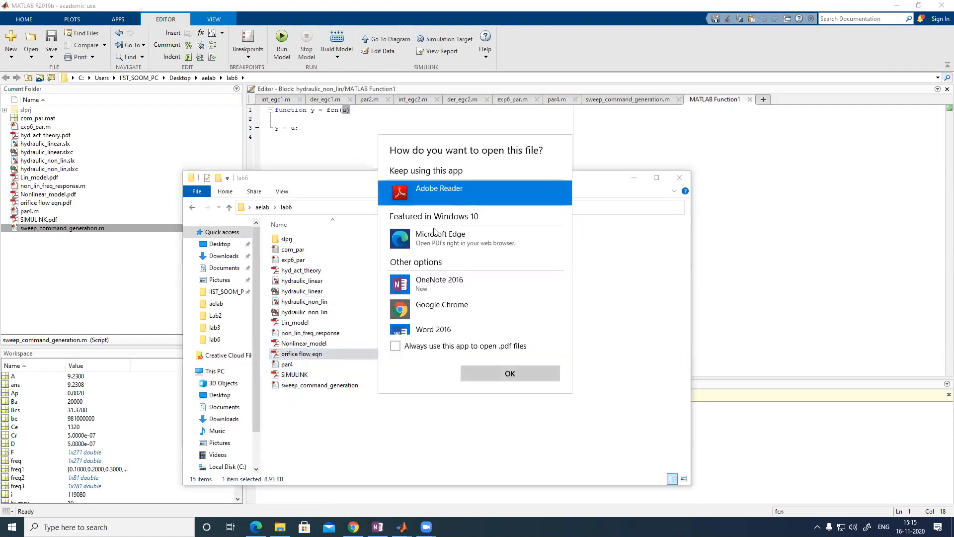
pyautogui.click(450, 287)
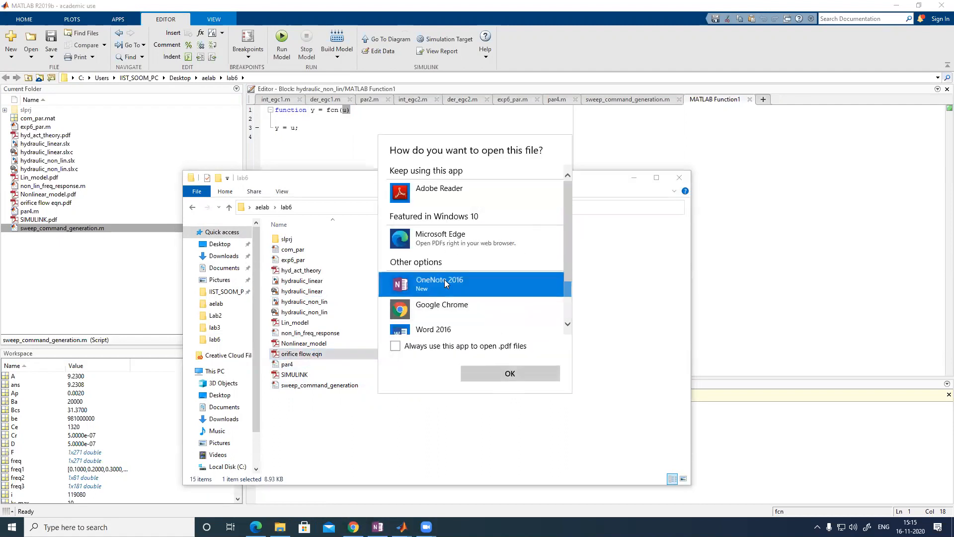
pyautogui.click(510, 374)
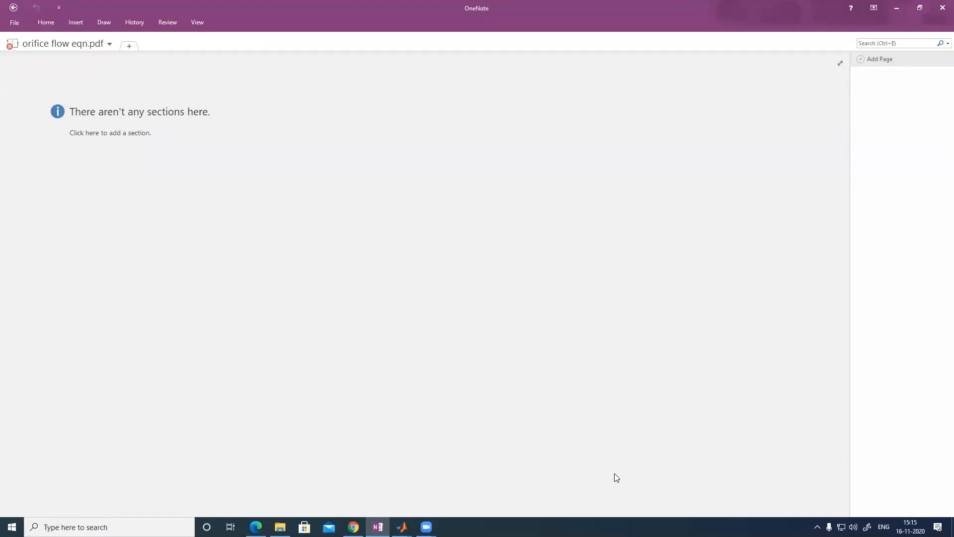
pyautogui.click(111, 45)
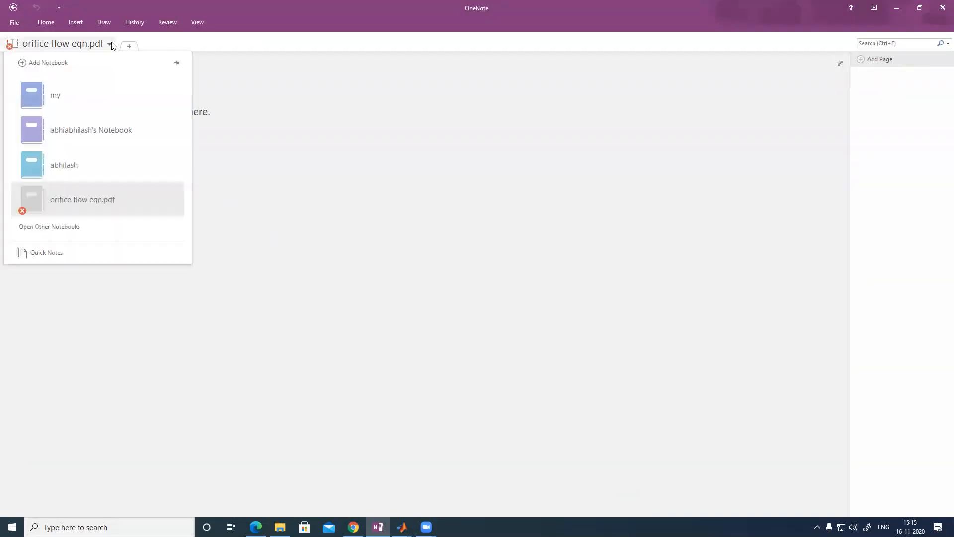
pyautogui.click(86, 197)
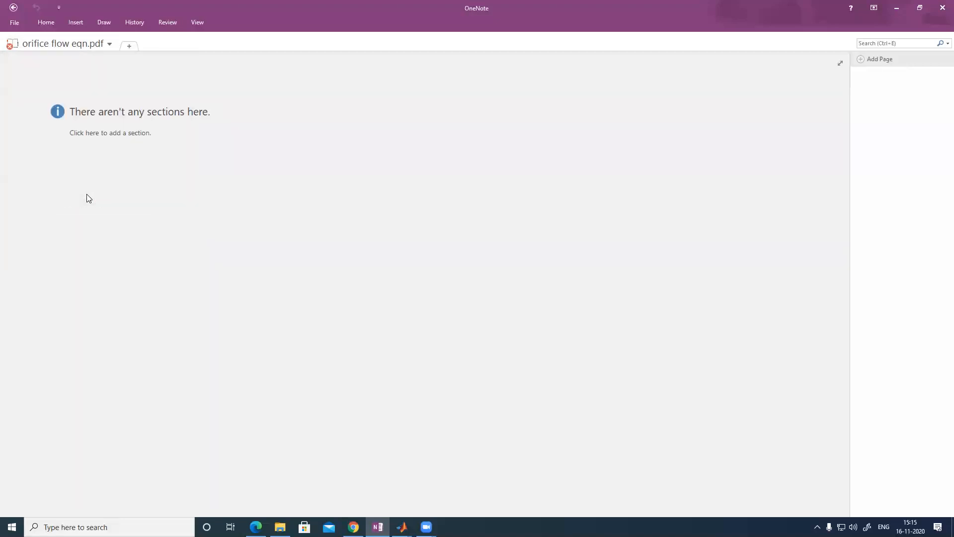
pyautogui.click(111, 47)
# Open the orifice flow eqn PDF in Adobe Reader to read the orifice function, then switch to the MATLAB Function1 code in MATLAB
pyautogui.click(378, 527)
pyautogui.doubleClick(313, 354)
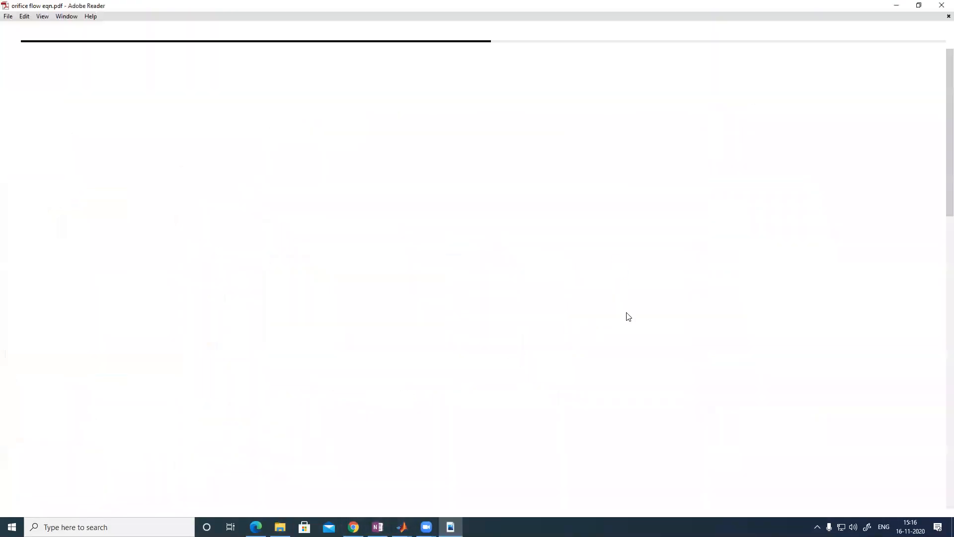
pyautogui.scroll(-1, 161, 205)
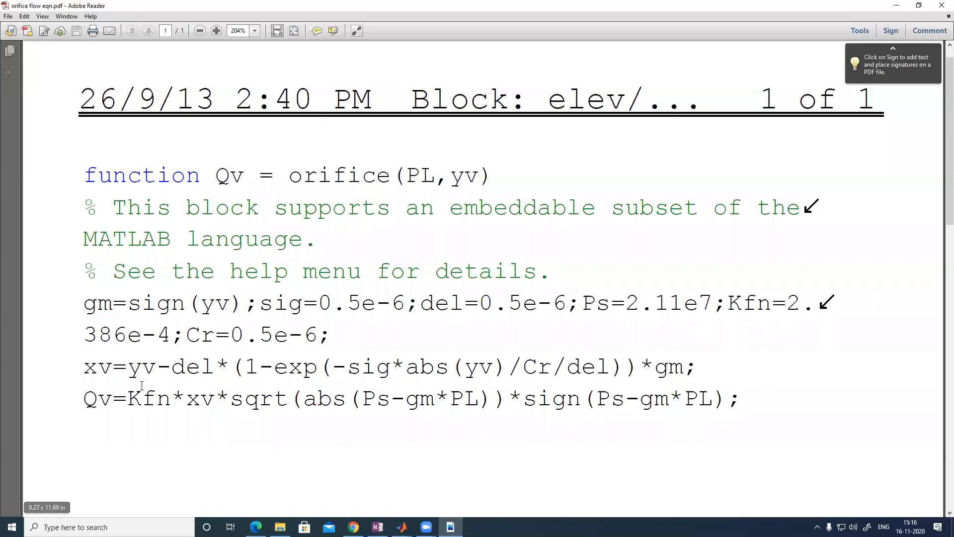
pyautogui.click(402, 527)
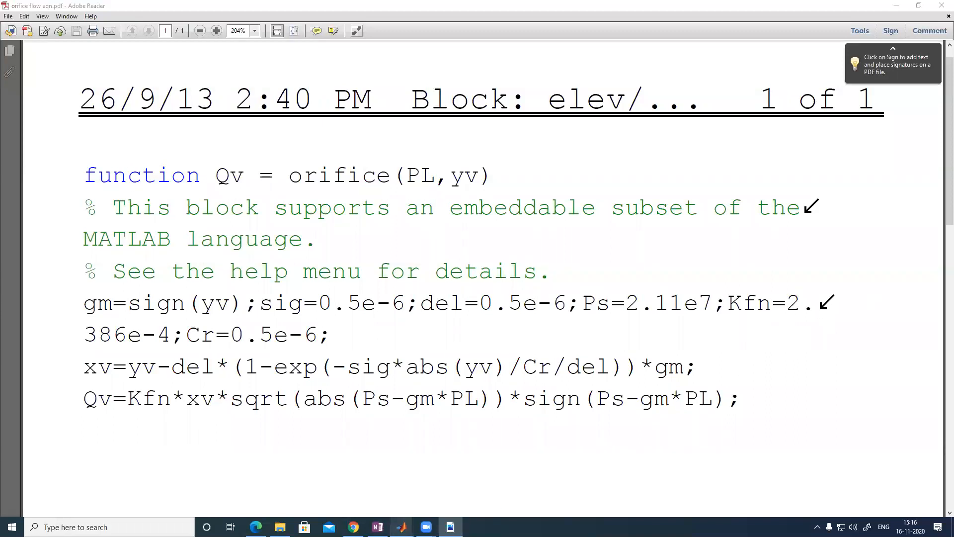
pyautogui.click(418, 497)
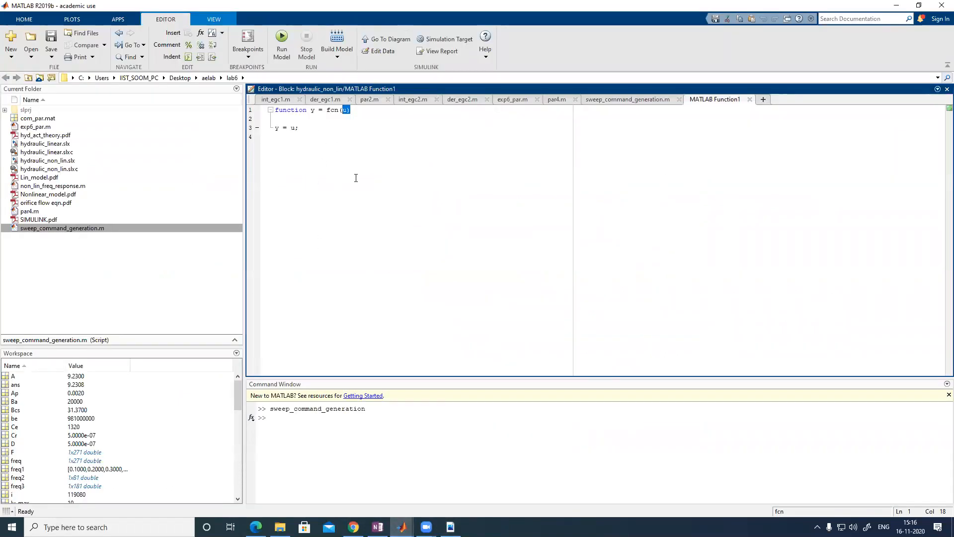
# Return to the orifice flow eqn PDF and highlight the output Qv and the inputs PL and yv in the function declaration
pyautogui.click(451, 526)
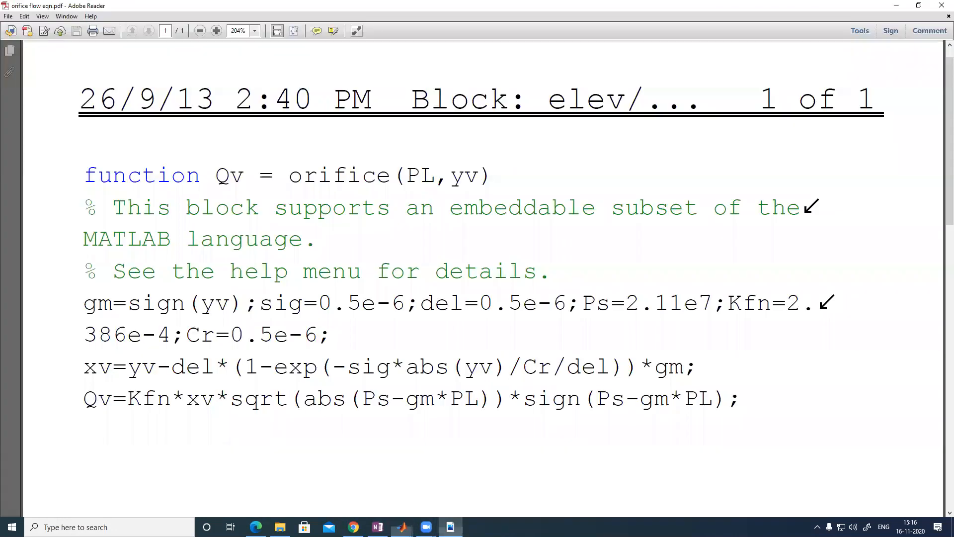
pyautogui.moveTo(403, 174); pyautogui.dragTo(497, 175)
pyautogui.click(230, 174)
pyautogui.moveTo(229, 172); pyautogui.dragTo(273, 176)
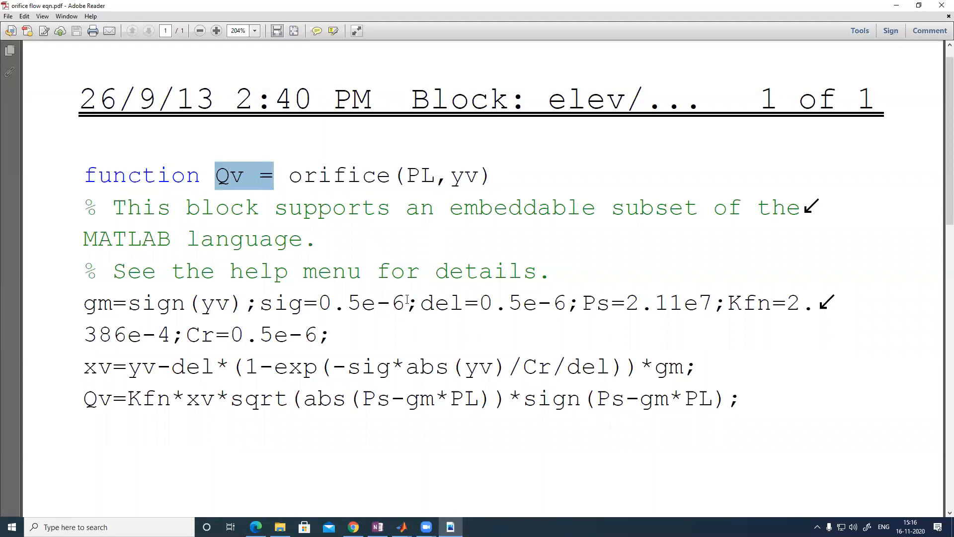
pyautogui.click(452, 180)
pyautogui.doubleClick(454, 180)
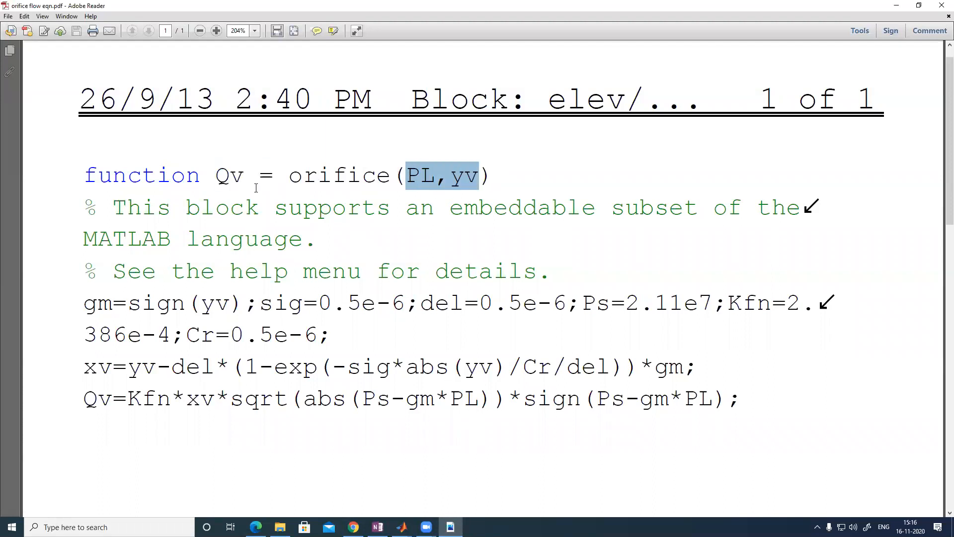
pyautogui.moveTo(214, 174); pyautogui.dragTo(259, 177)
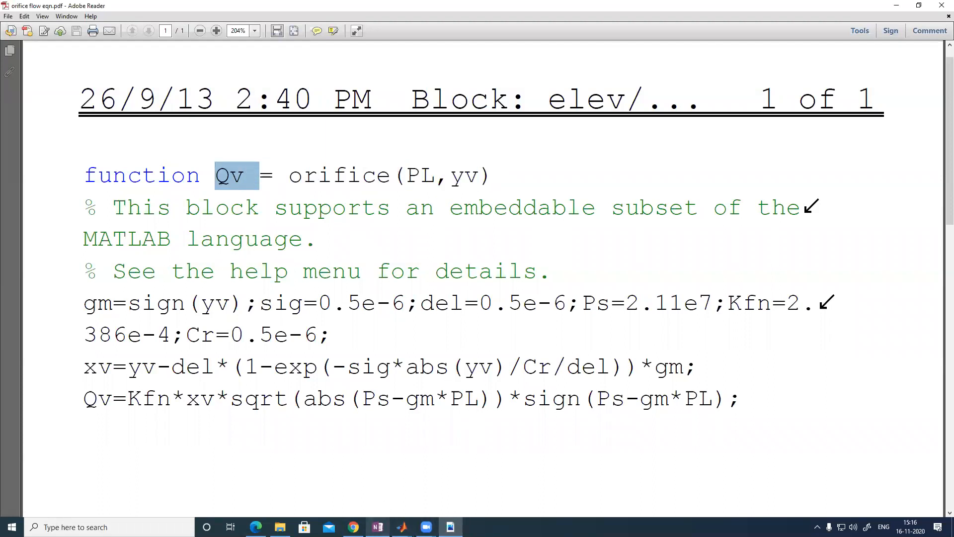
# Switch to OneNote, check the shared notebook synchronization status, and return to the annotated actuator diagram on Page 11
pyautogui.click(378, 527)
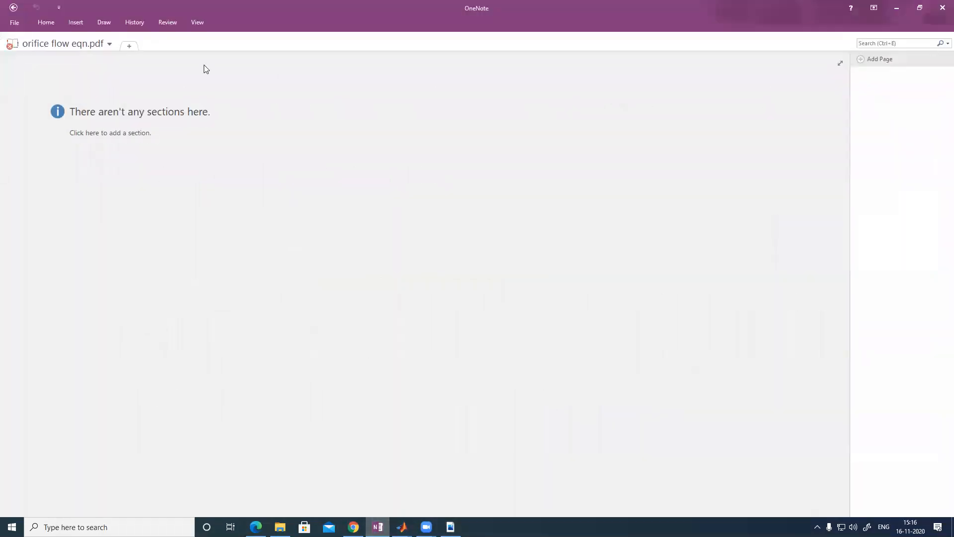
pyautogui.click(10, 46)
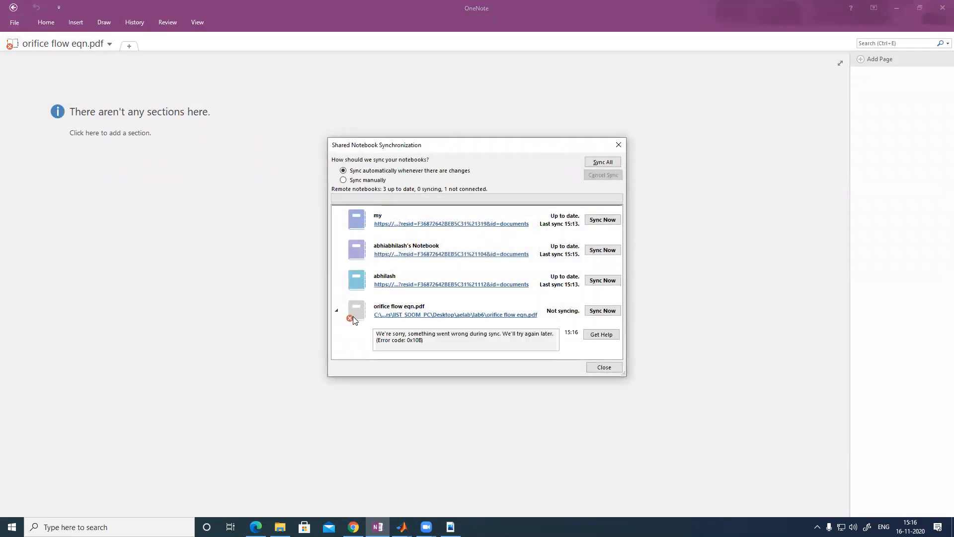
pyautogui.click(618, 144)
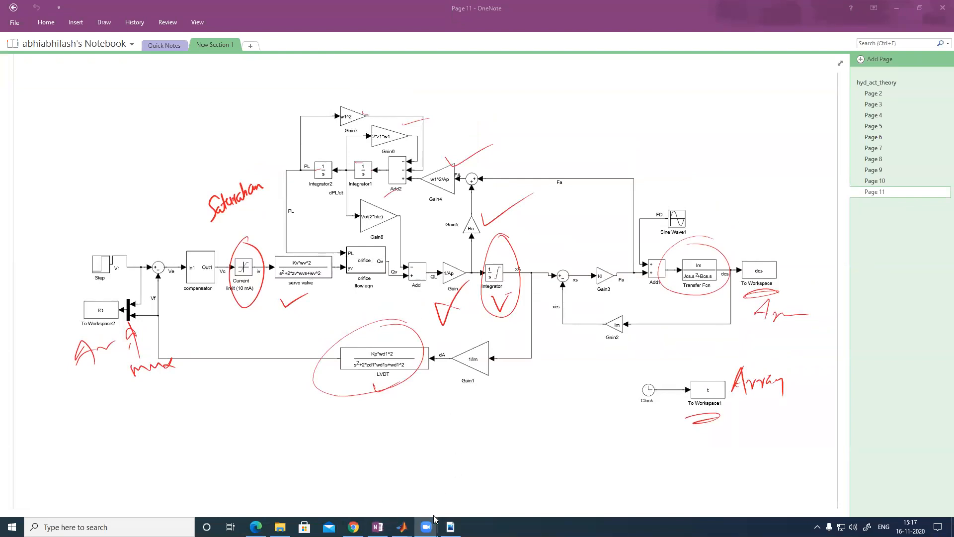
# Switch back to the orifice flow eqn PDF in Adobe Reader and point out its function declaration
pyautogui.hotkey('alt', 'Tab')
pyautogui.moveTo(83, 175); pyautogui.dragTo(281, 192)
pyautogui.click(360, 183)
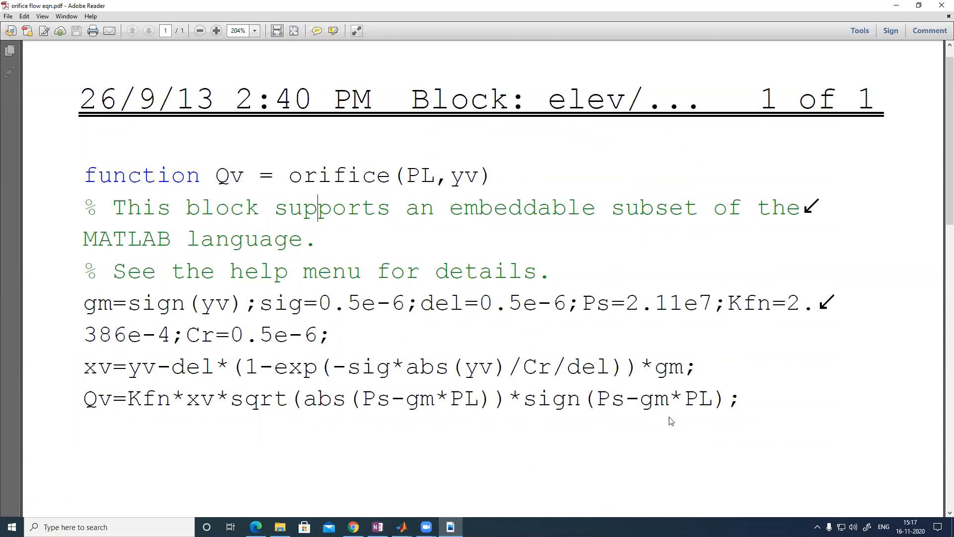
# Switch to the hydraulic_non_lin model, view the code of the enlarged MATLAB Function block, and return to the model
pyautogui.click(403, 527)
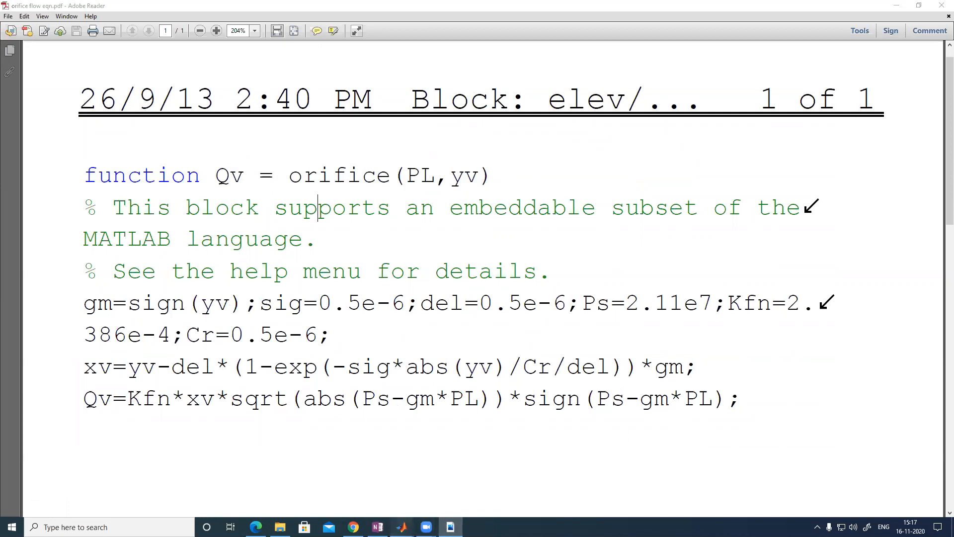
pyautogui.click(402, 500)
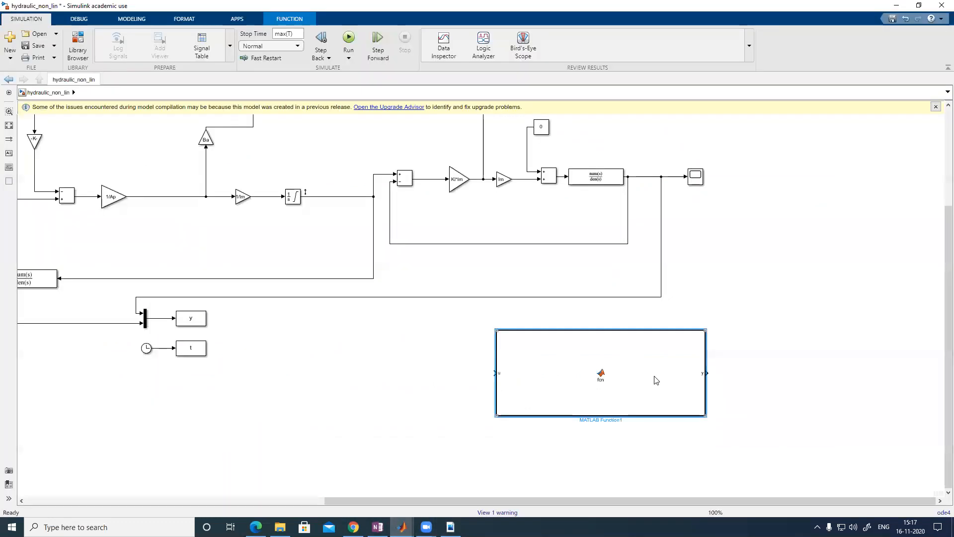
pyautogui.doubleClick(661, 385)
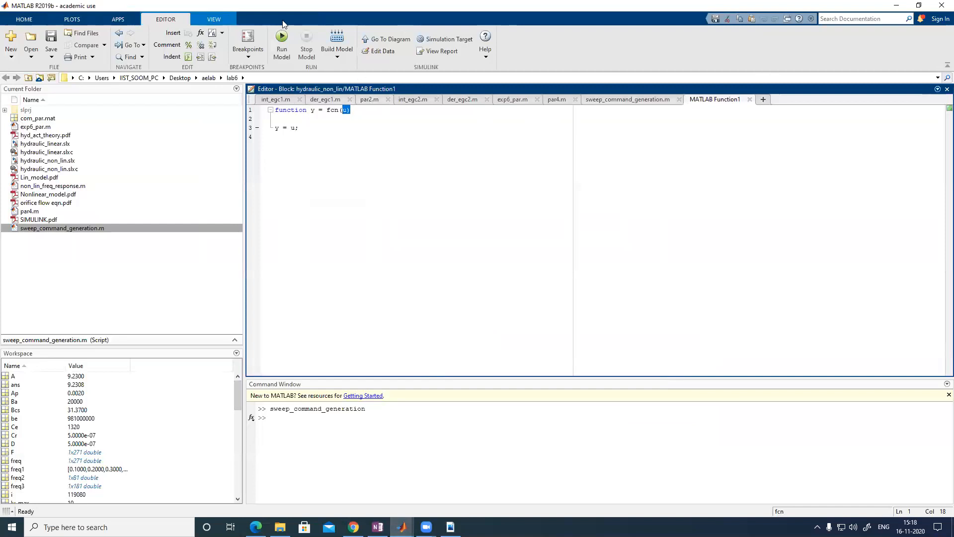
pyautogui.moveTo(401, 527)
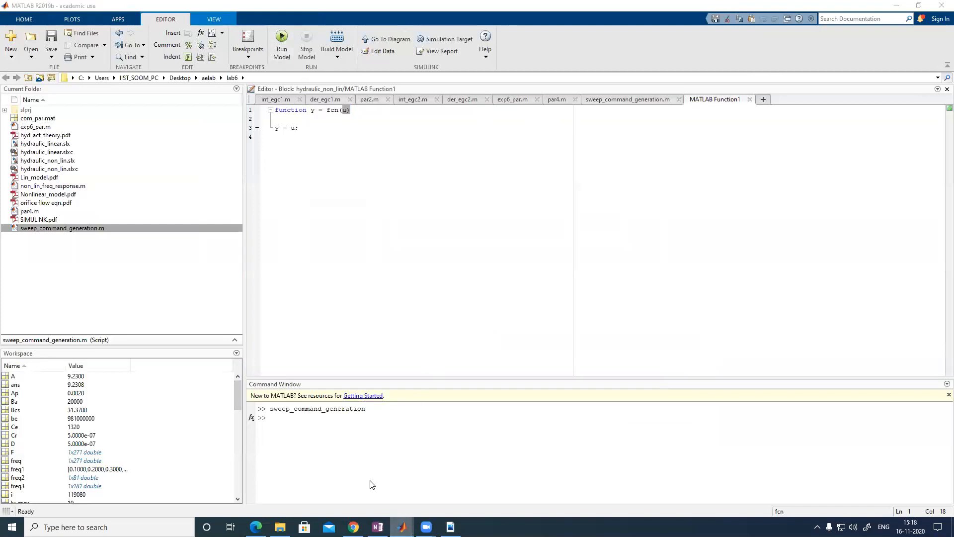
pyautogui.click(370, 480)
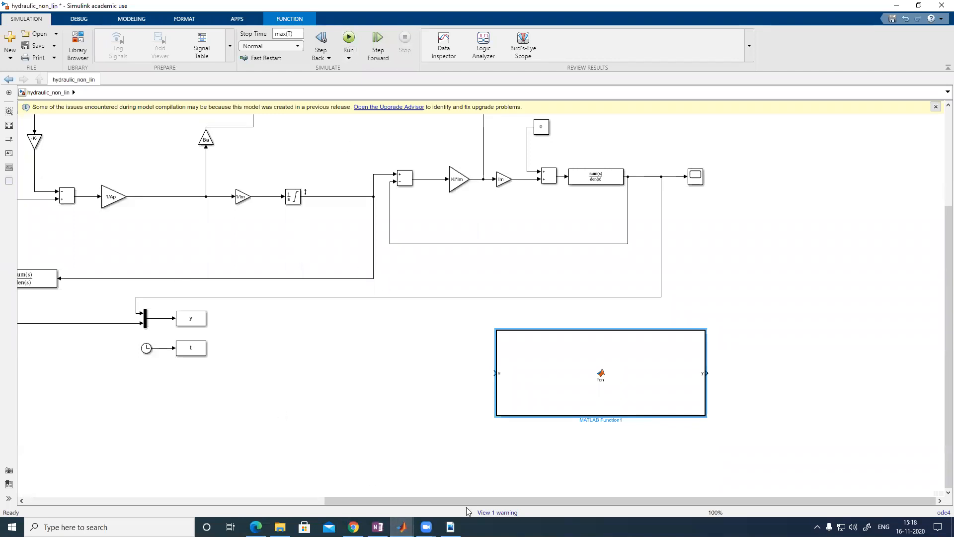
# Deselect the enlarged MATLAB Function block and dismiss the Upgrade Advisor notice above the hydraulic_non_lin model
pyautogui.moveTo(469, 501); pyautogui.dragTo(206, 494)
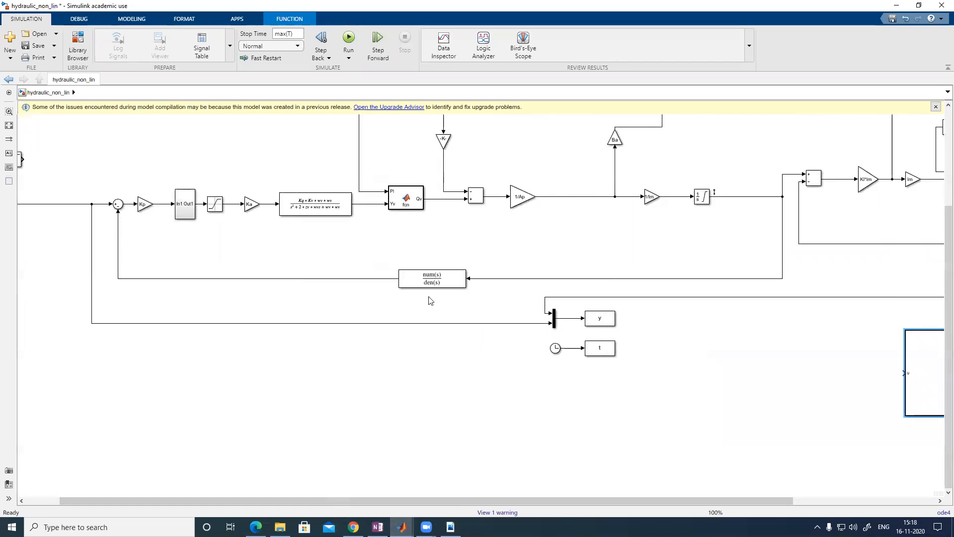
pyautogui.scroll(-1, 430, 297)
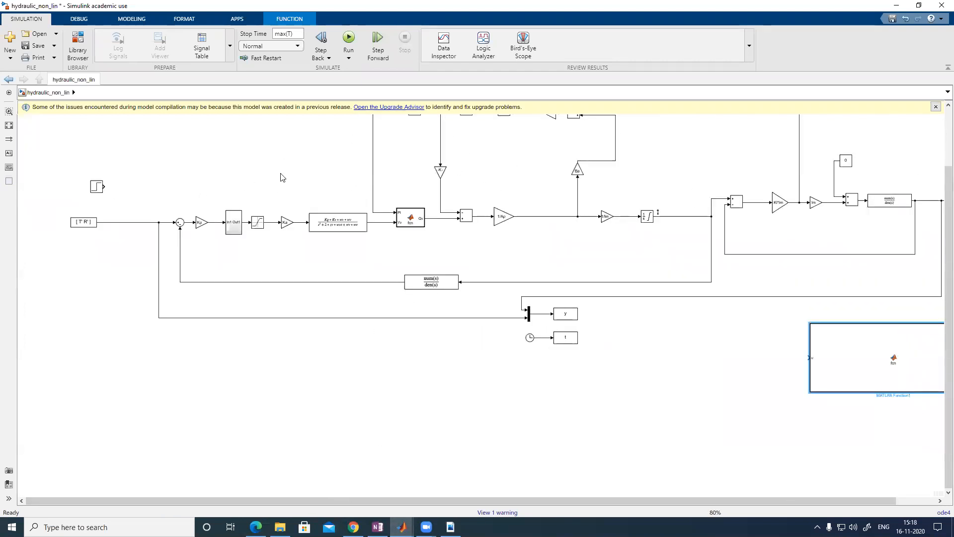
pyautogui.click(654, 454)
pyautogui.scroll(2, 562, 354)
pyautogui.click(936, 107)
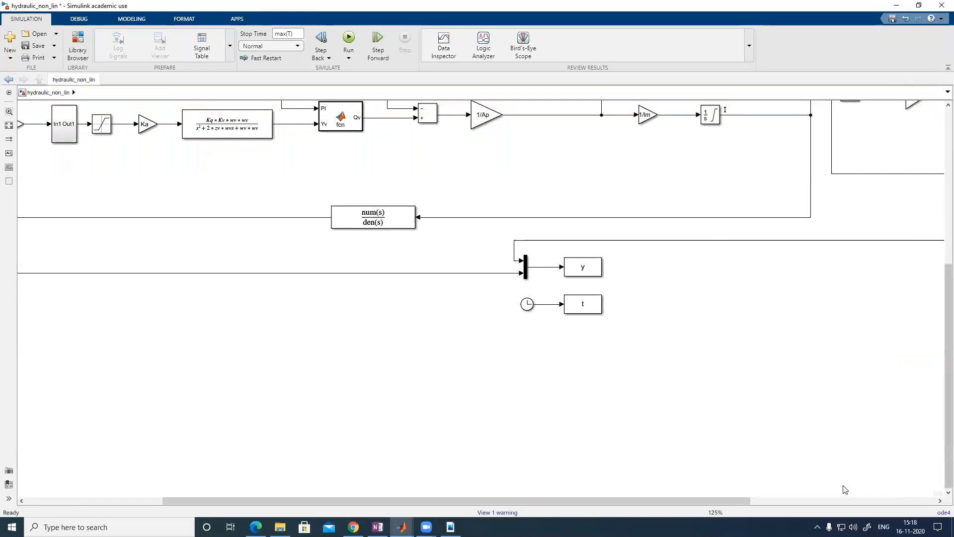
# Bring the whole hydraulic_non_lin model into view and point out its [T' R'] input block and max(T) stop time
pyautogui.moveTo(606, 502); pyautogui.dragTo(503, 502)
pyautogui.scroll(2, 462, 336)
pyautogui.scroll(-4, 462, 338)
pyautogui.scroll(-2, 462, 336)
pyautogui.scroll(3, 462, 335)
pyautogui.scroll(-1, 462, 334)
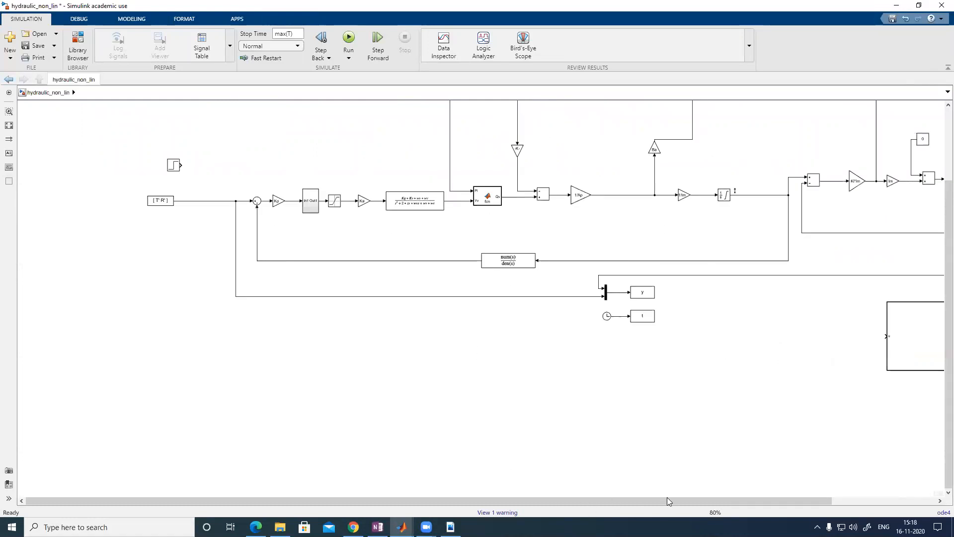
pyautogui.moveTo(683, 503); pyautogui.dragTo(790, 502)
pyautogui.moveTo(941, 433); pyautogui.dragTo(939, 351)
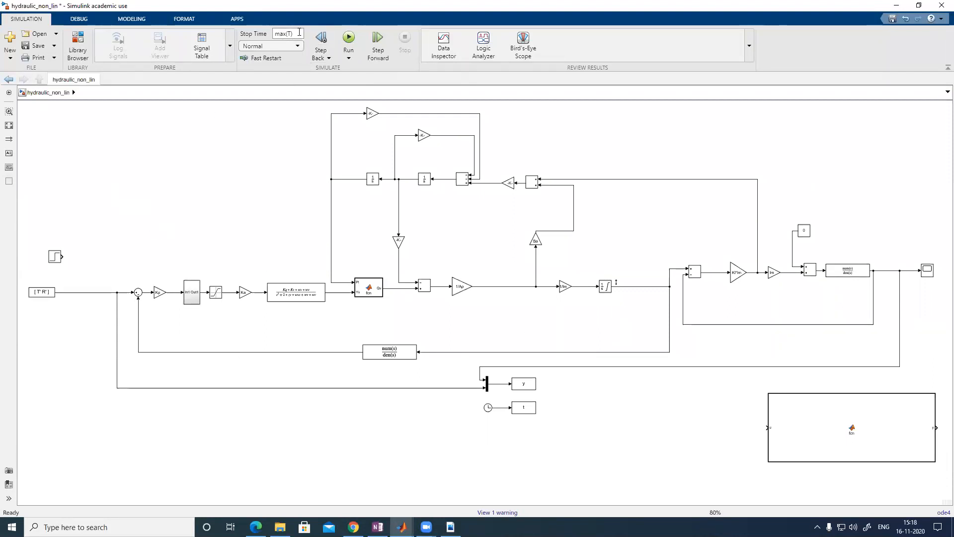
pyautogui.click(40, 295)
pyautogui.click(275, 33)
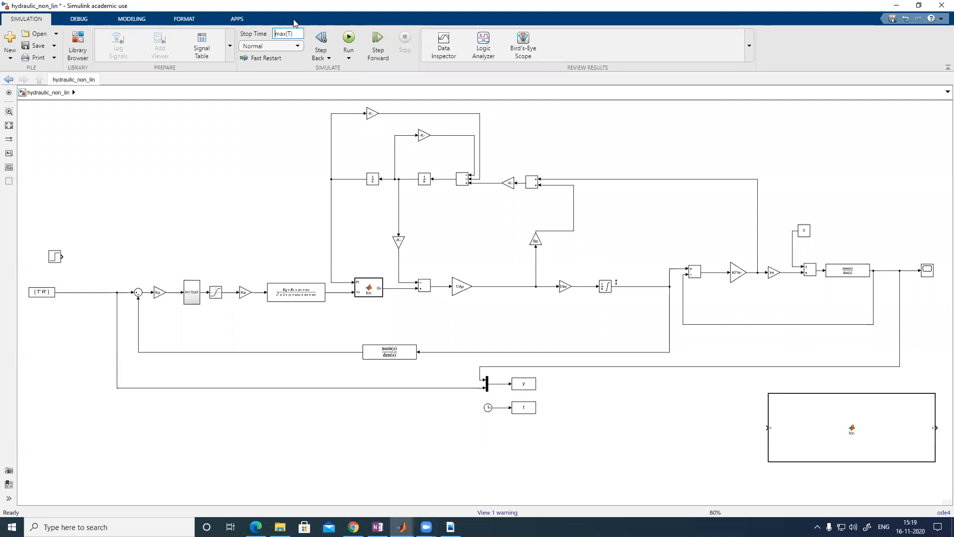
# Switch to OneNote and review the step and frequency response tables under Results to be obtained on Page 11
pyautogui.click(378, 527)
pyautogui.scroll(10, 409, 411)
pyautogui.scroll(5, 411, 398)
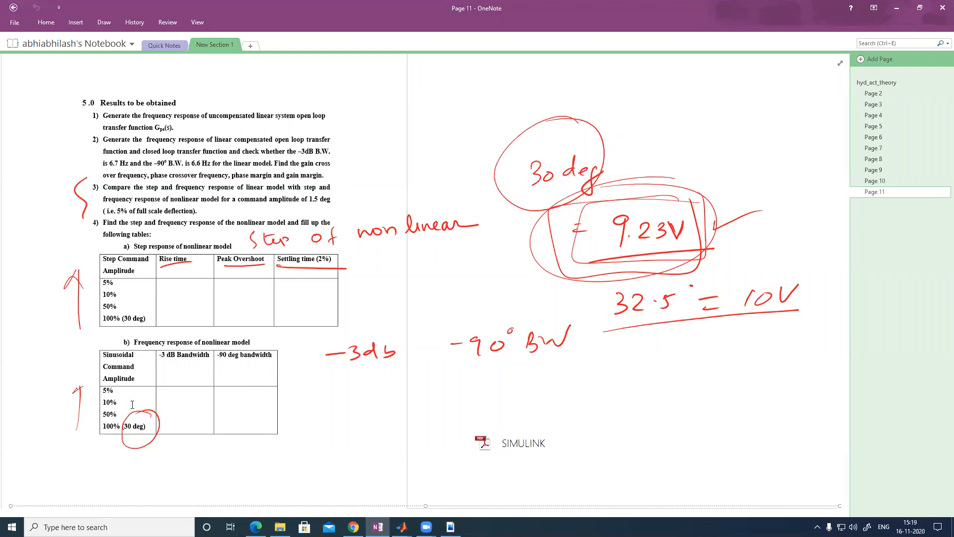
# Return to the hydraulic_non_lin model, delete the enlarged unconnected MATLAB Function block, and point out the 0 constant
pyautogui.moveTo(378, 527)
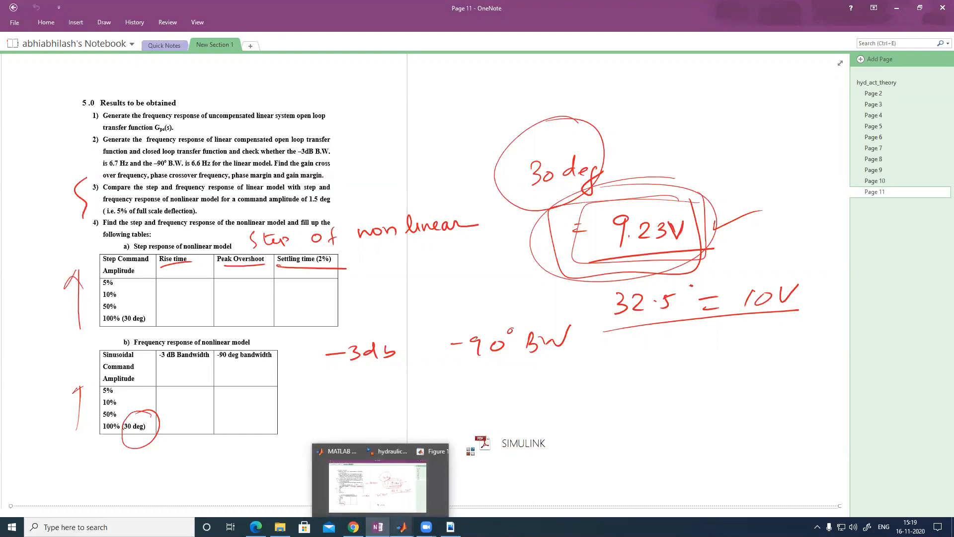
pyautogui.click(431, 488)
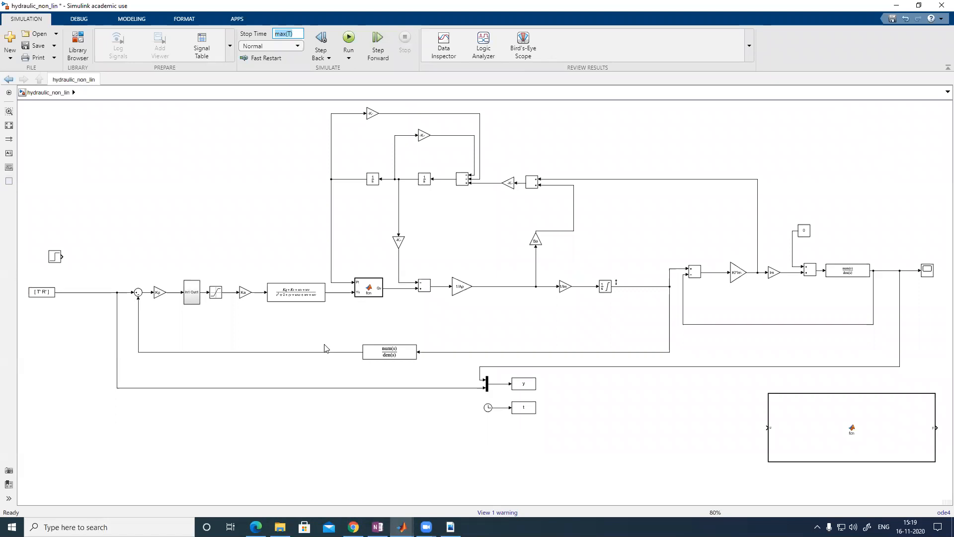
pyautogui.click(875, 423)
pyautogui.press('Delete')
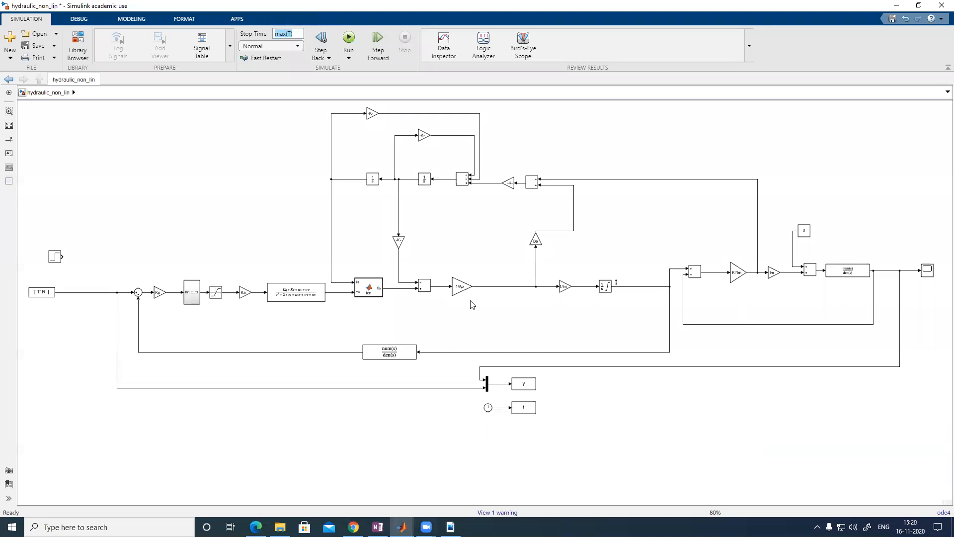
pyautogui.click(806, 232)
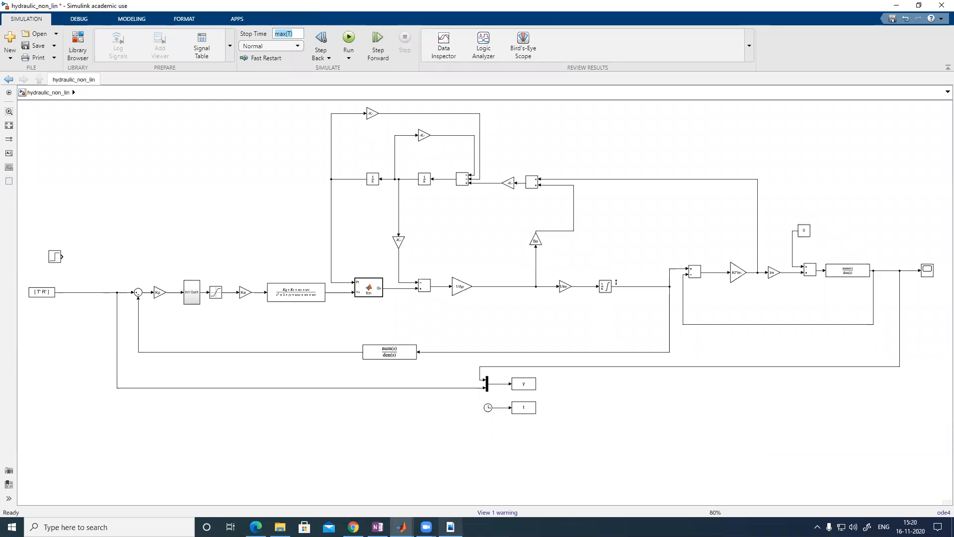
# Return to the actuator diagram on Page 11 in OneNote and circle its Sine Wave1 block in red ink
pyautogui.click(450, 526)
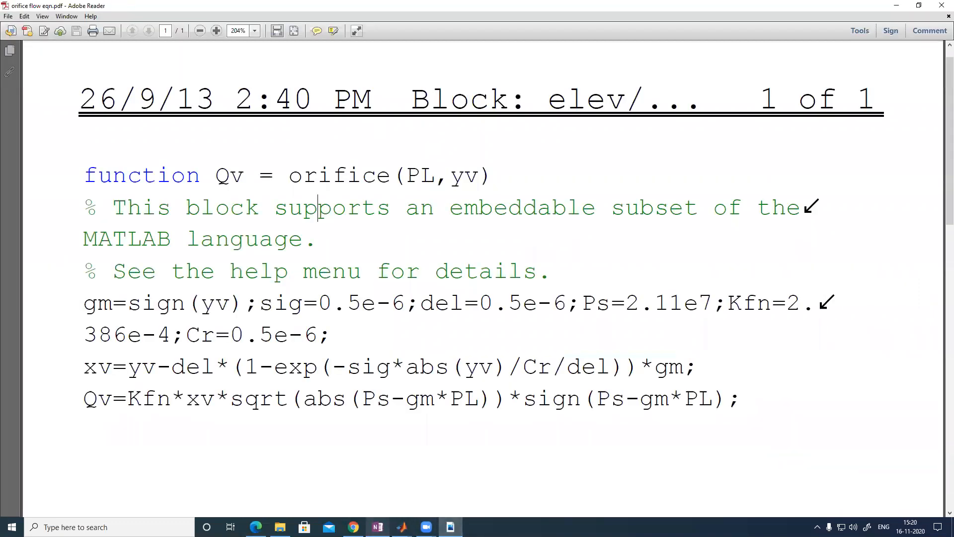
pyautogui.hotkey('alt', 'Tab')
pyautogui.scroll(-15, 676, 256)
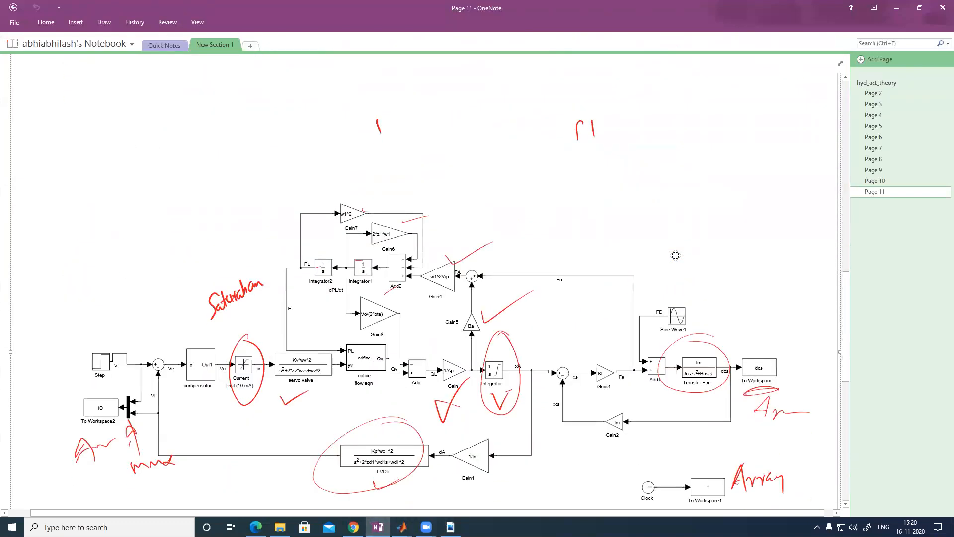
pyautogui.scroll(-2, 676, 255)
pyautogui.moveTo(682, 228); pyautogui.dragTo(685, 249)
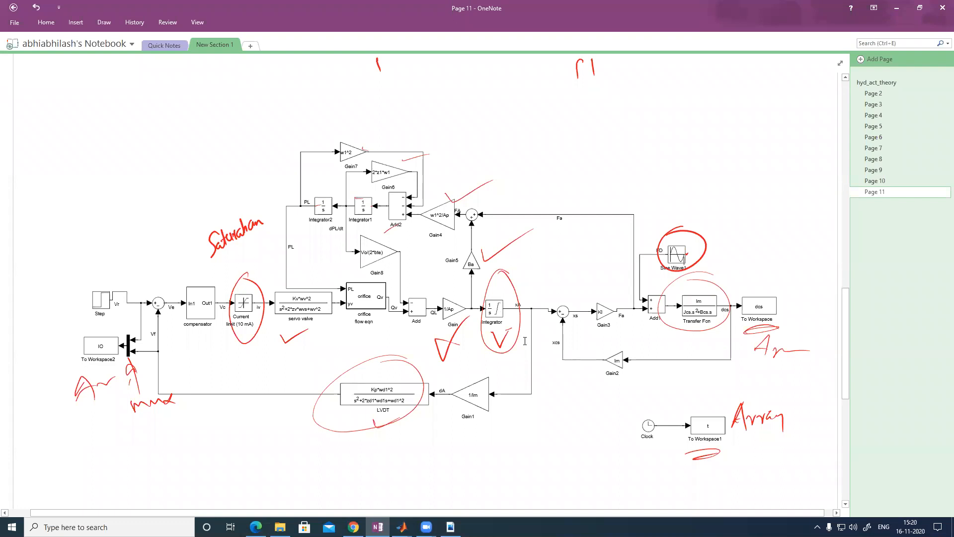
# Delete the red circle around the Integrator block and the check marks beneath the Gain and Integrator blocks
pyautogui.click(503, 307)
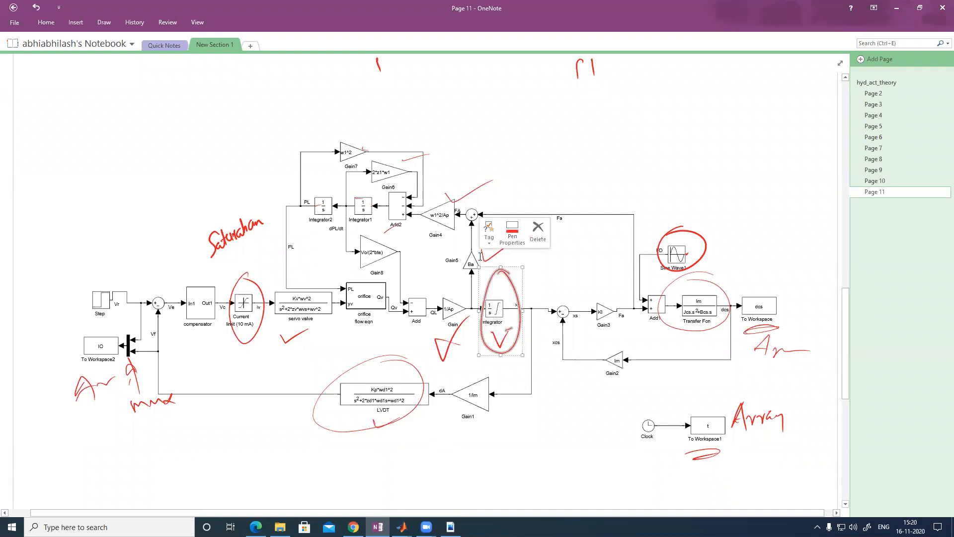
pyautogui.press('Delete')
pyautogui.moveTo(519, 357)
pyautogui.mouseDown()
pyautogui.moveTo(373, 330)
pyautogui.moveTo(364, 302)
pyautogui.mouseUp()
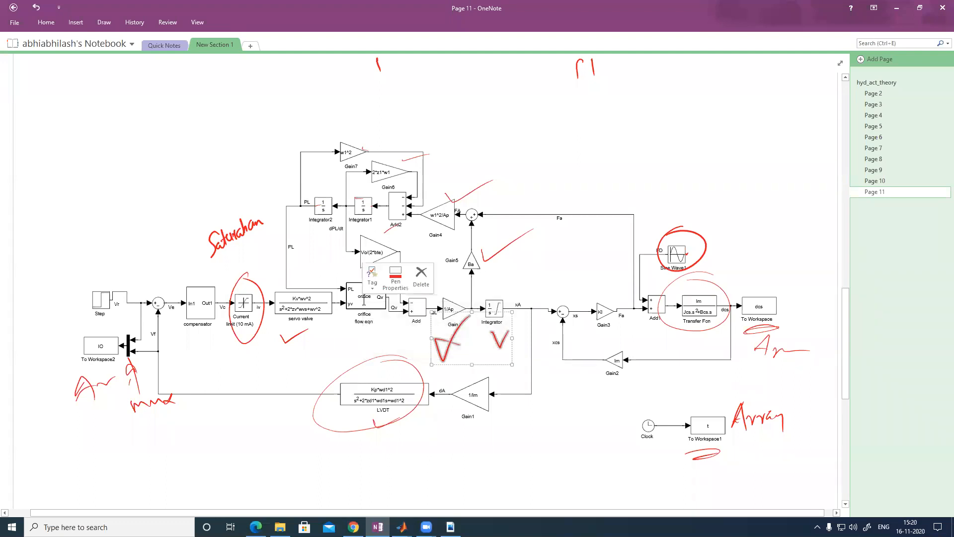
pyautogui.press('Delete')
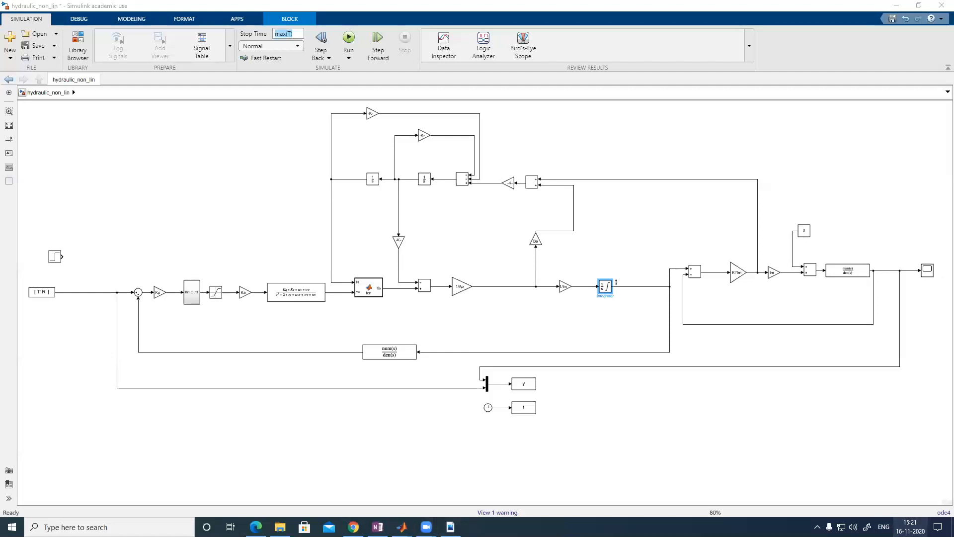
# Open the system calendar and mark 28 November, 7 December and 18 December 2020 in turn
pyautogui.click(911, 527)
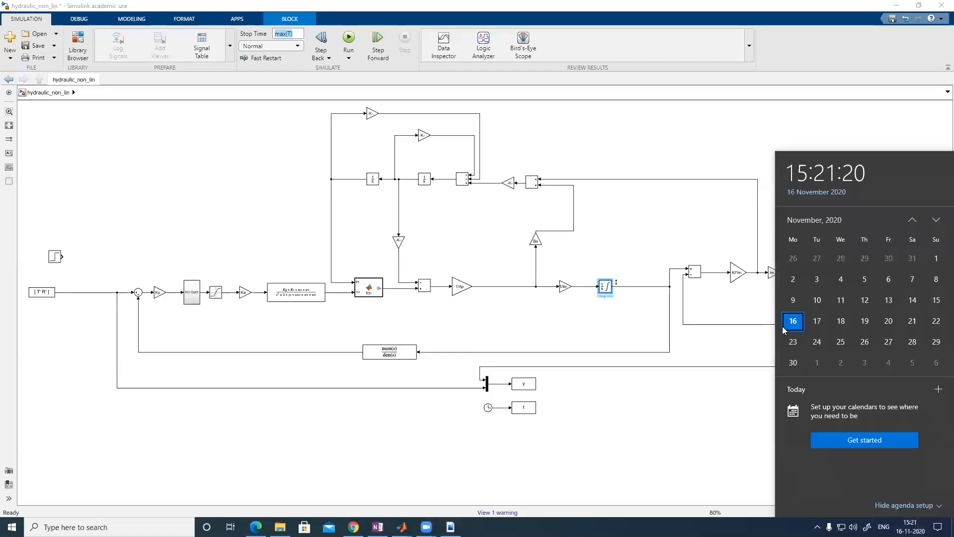
pyautogui.click(913, 342)
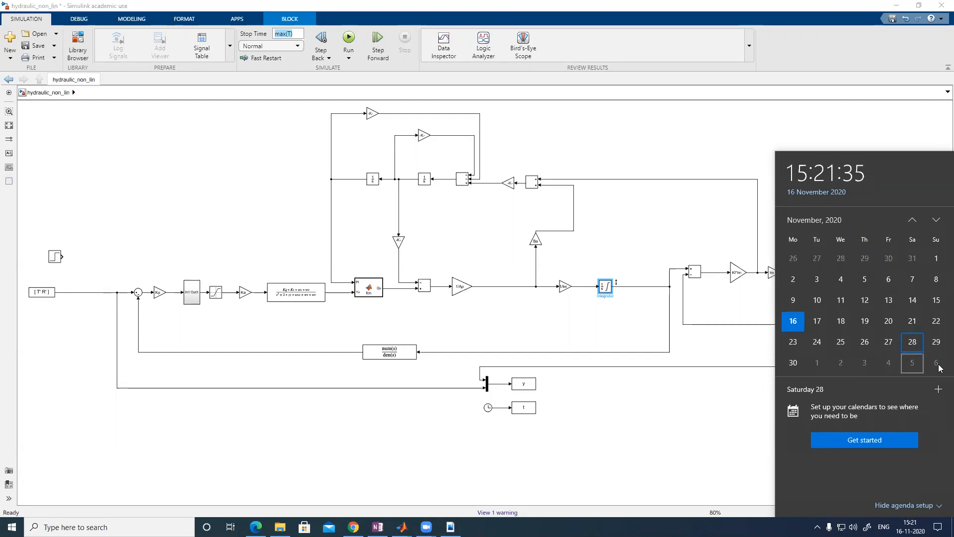
pyautogui.click(937, 221)
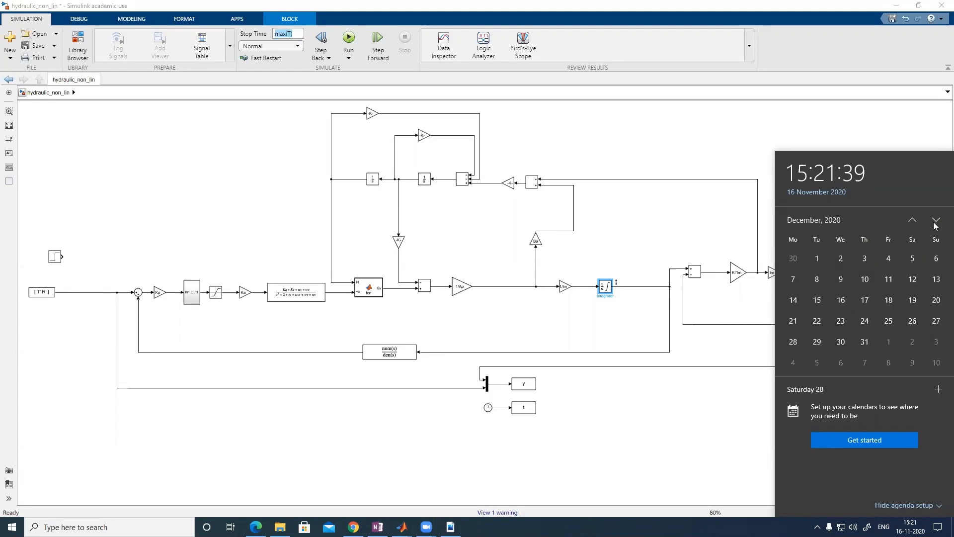
pyautogui.click(799, 281)
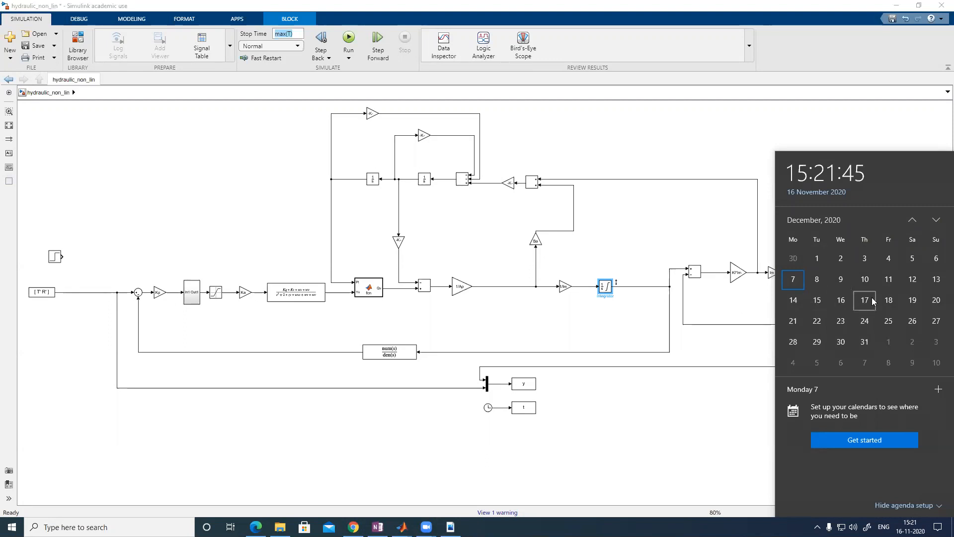
pyautogui.click(887, 300)
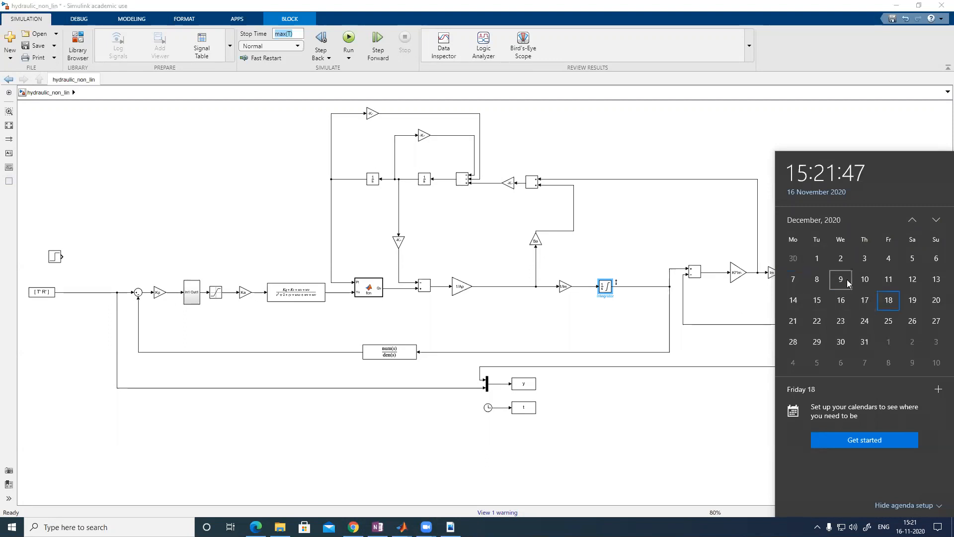
# Compare the November and December 2020 calendar months, marking 28 and 21 November
pyautogui.click(911, 220)
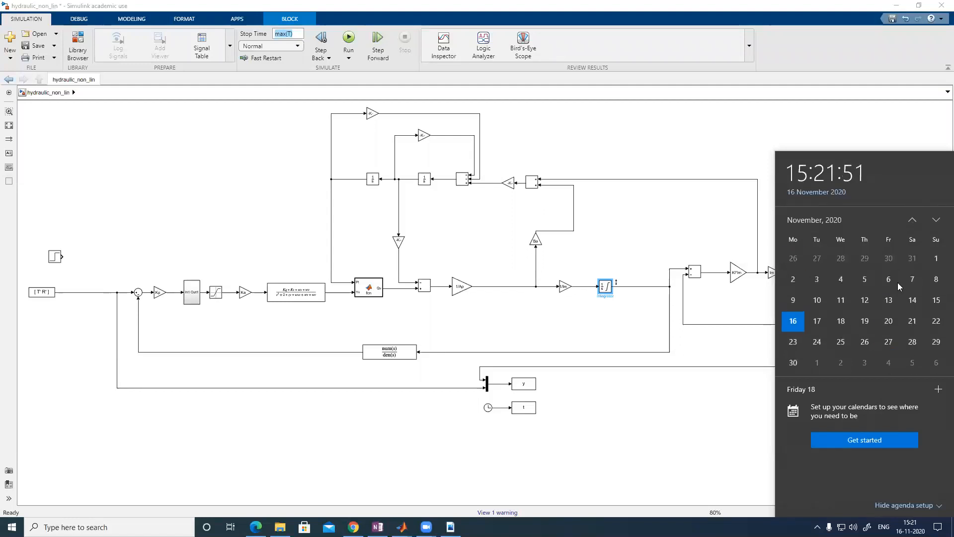
pyautogui.click(936, 220)
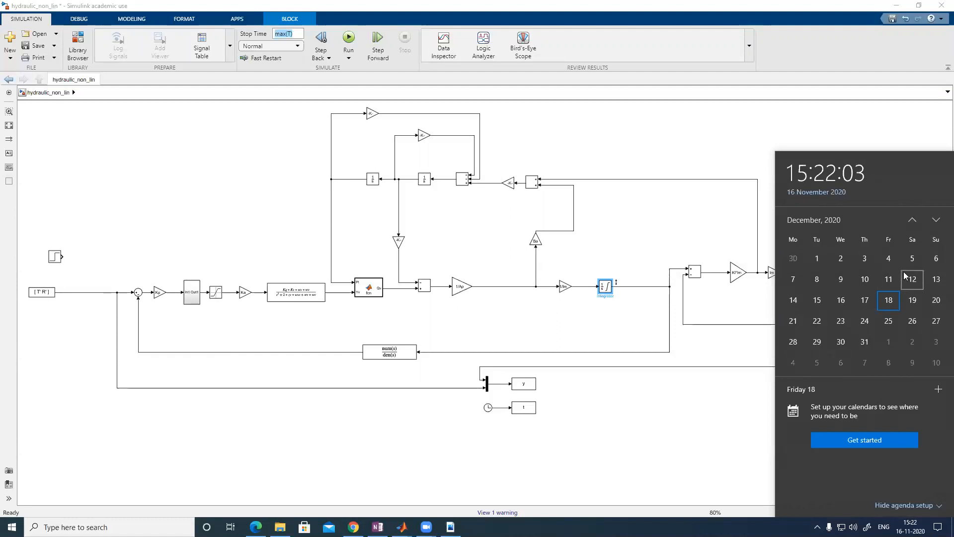
pyautogui.click(913, 220)
pyautogui.click(913, 341)
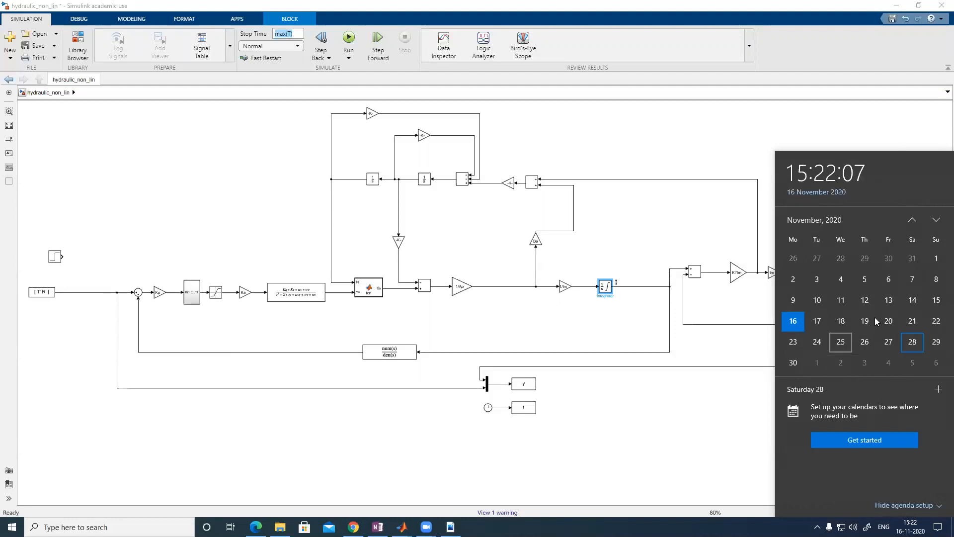
pyautogui.click(913, 321)
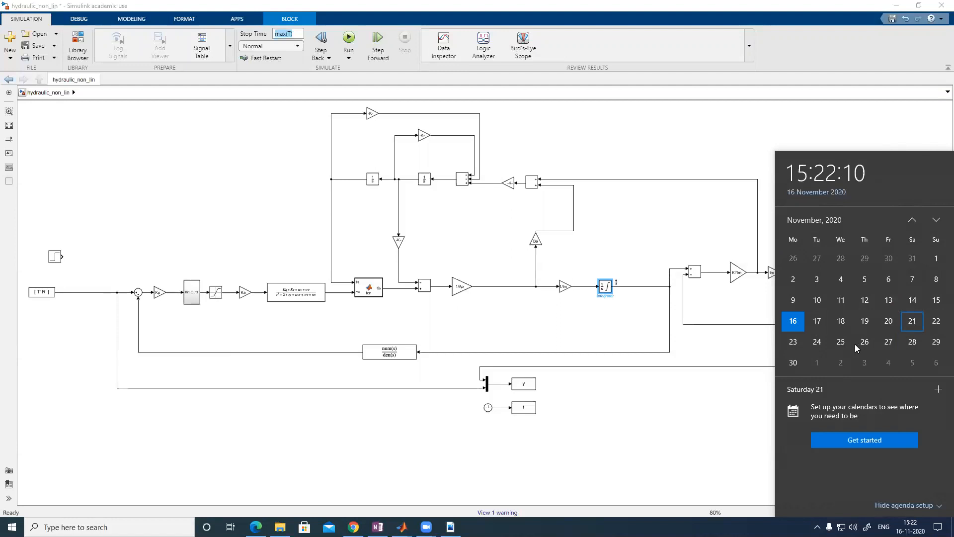
# Point out the period from 20 to 23 November and the date 28 November, and close the calendar
pyautogui.click(889, 323)
pyautogui.click(793, 351)
pyautogui.click(891, 321)
pyautogui.click(796, 342)
pyautogui.click(894, 322)
pyautogui.click(795, 344)
pyautogui.click(892, 322)
pyautogui.click(796, 343)
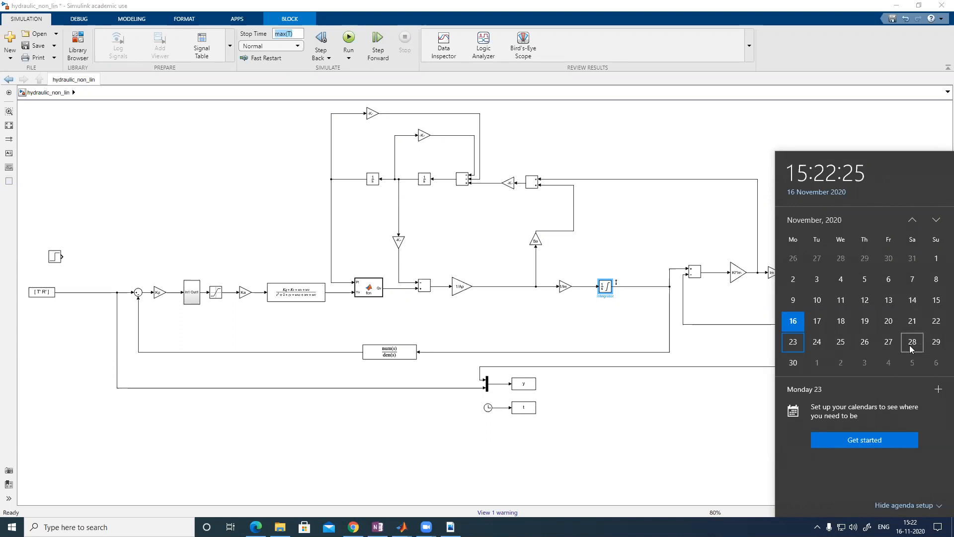
pyautogui.click(909, 345)
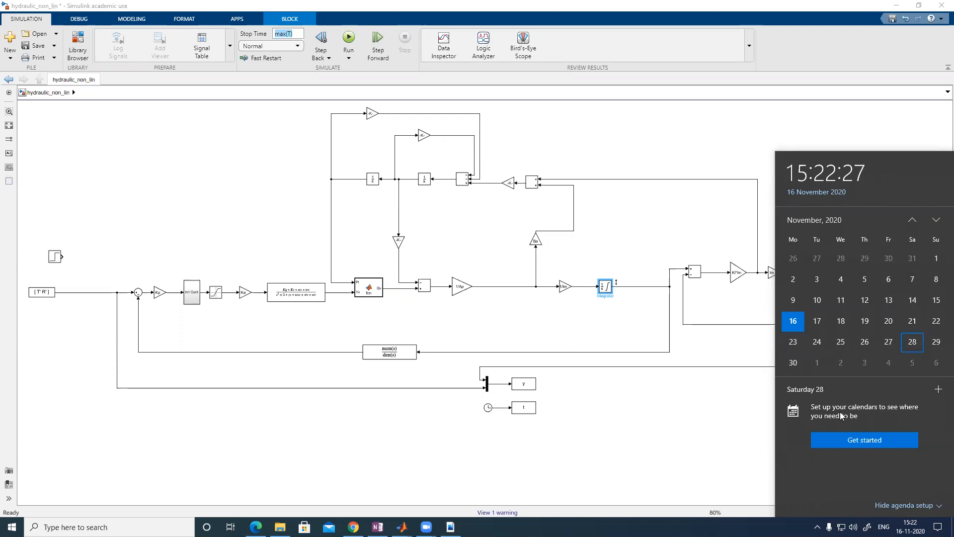
pyautogui.click(737, 128)
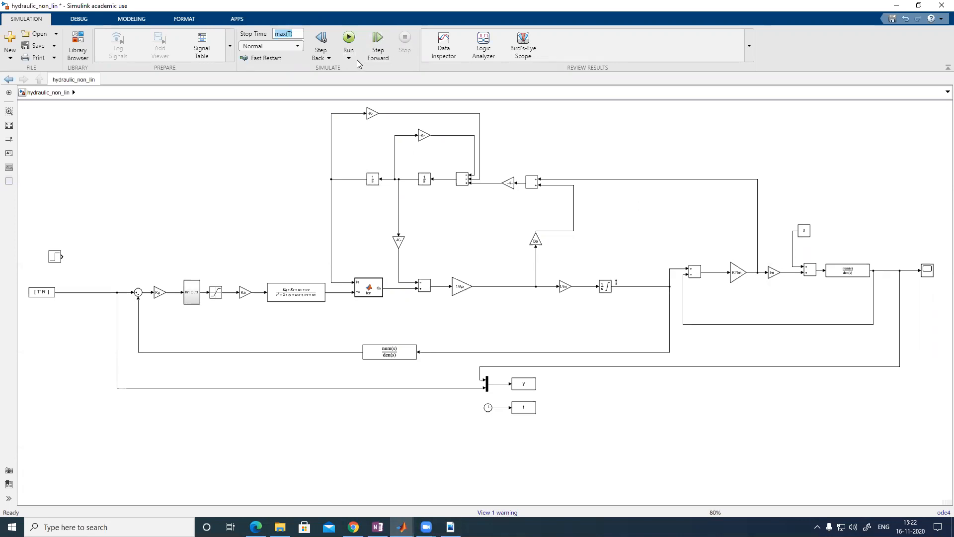
# Open the code of the MATLAB Function block in the hydraulic_non_lin model
pyautogui.click(368, 292)
pyautogui.doubleClick(367, 292)
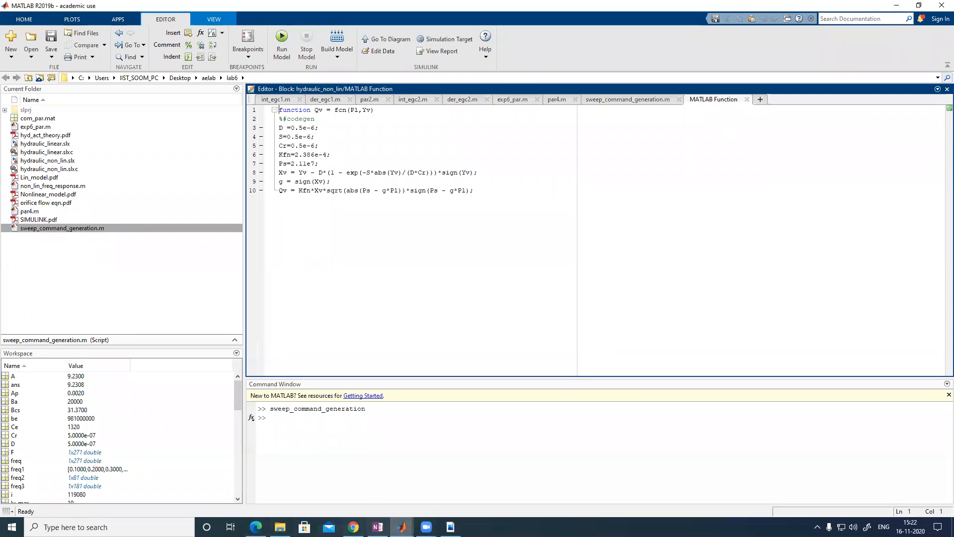
pyautogui.click(426, 526)
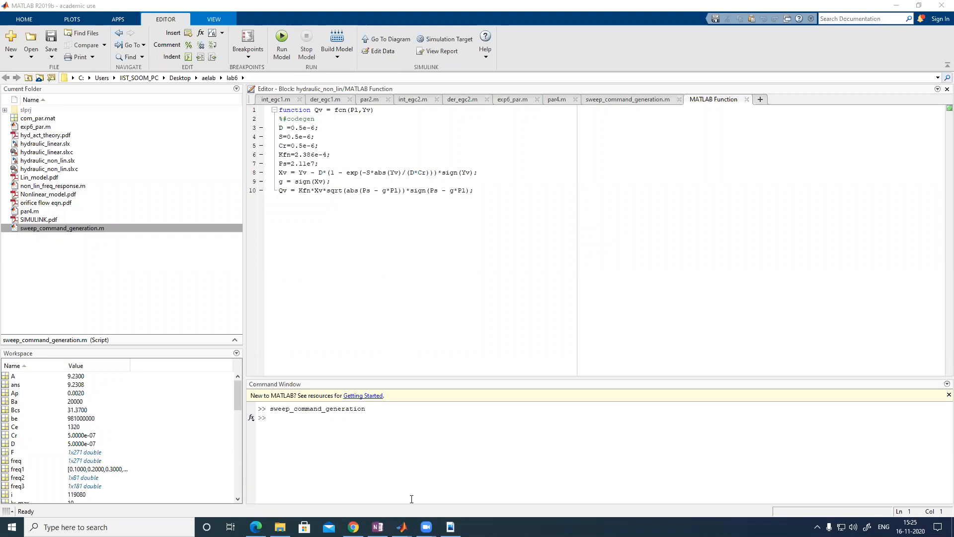
pyautogui.moveTo(427, 527)
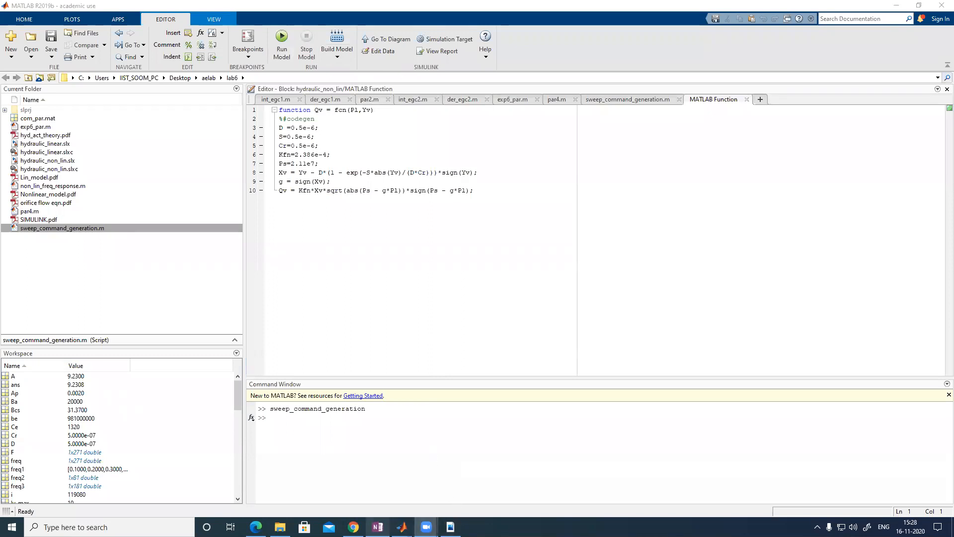
# Switch to OneNote and consult the transfer function and compensator design on Page 5 and the parameter tables on Page 8
pyautogui.click(378, 527)
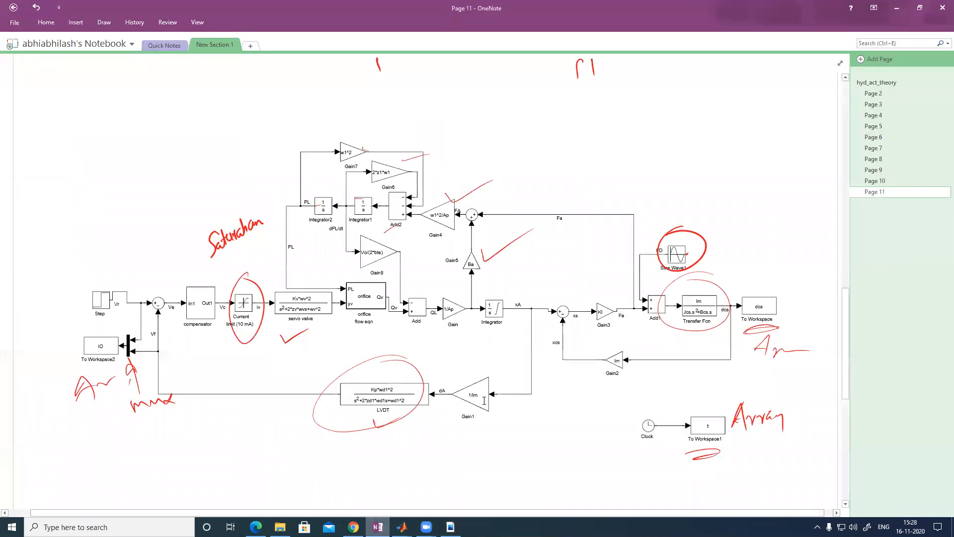
pyautogui.click(877, 136)
pyautogui.click(874, 126)
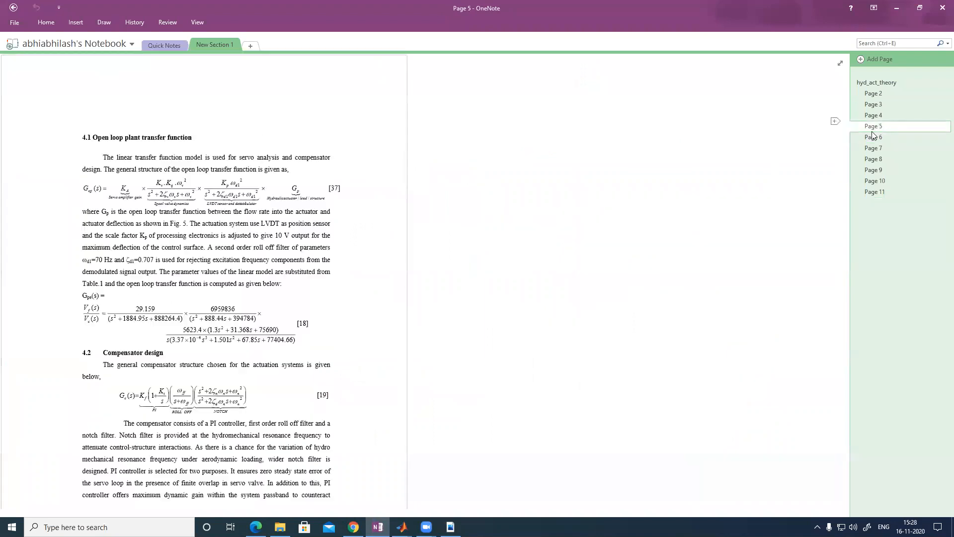
pyautogui.click(877, 159)
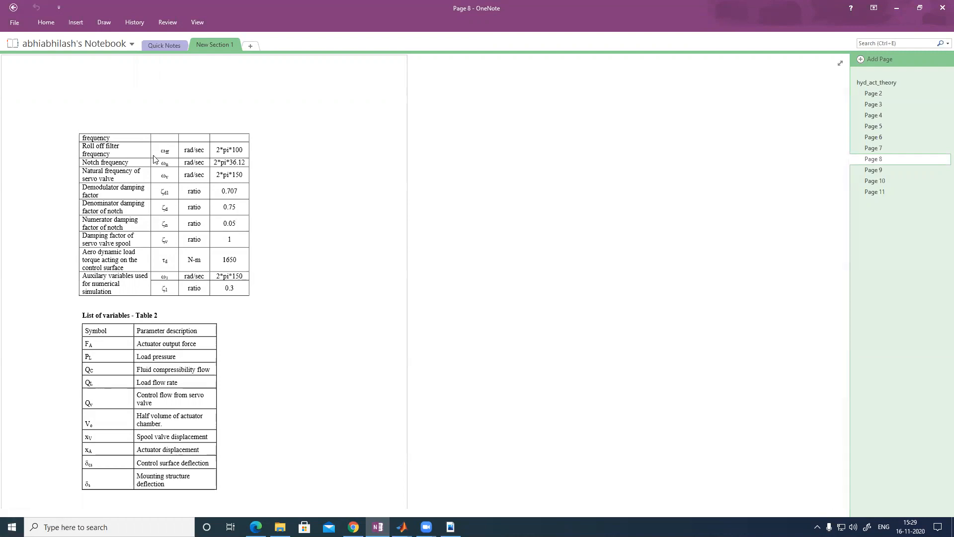
pyautogui.click(269, 19)
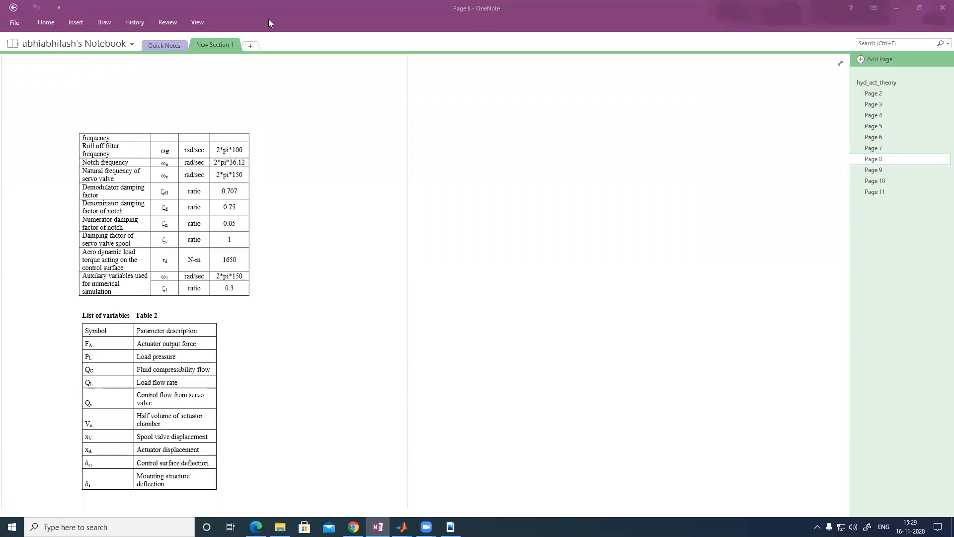
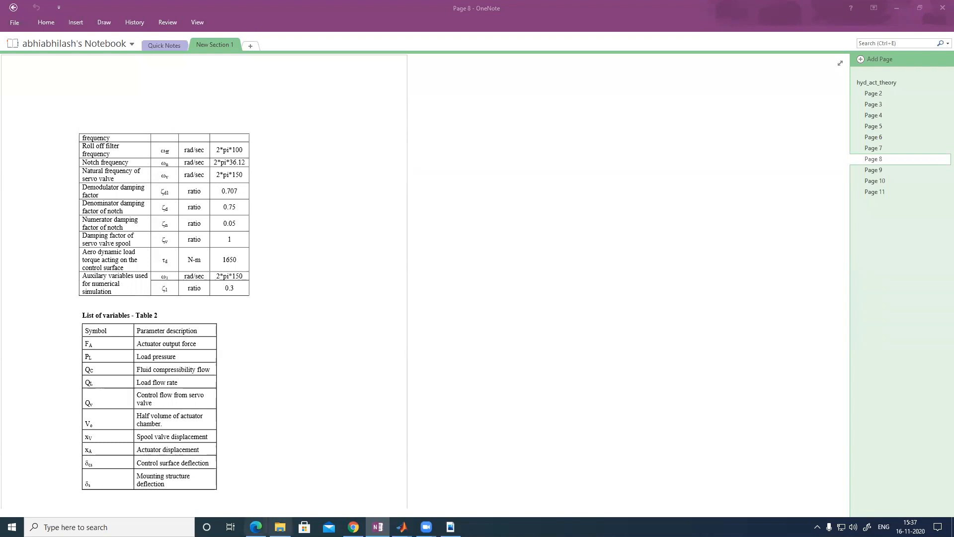
# Check the hydraulic_non_lin model, return to Page 11 in OneNote, and delete all red ink drawn over the actuator diagram
pyautogui.moveTo(402, 527)
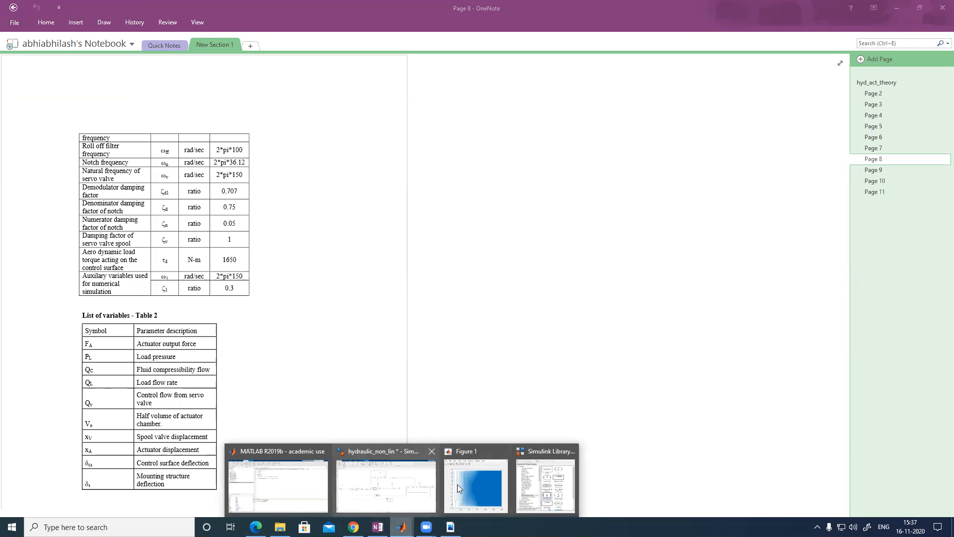
pyautogui.click(368, 489)
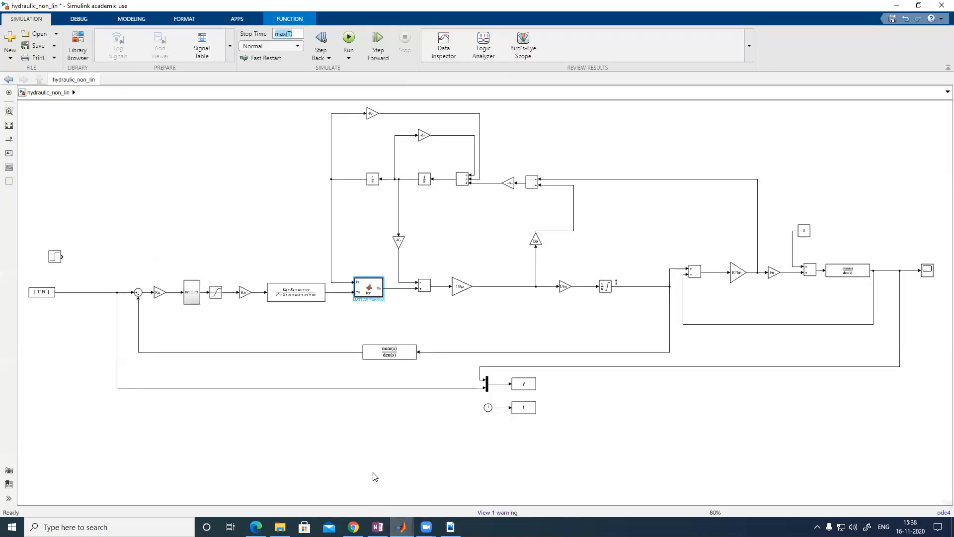
pyautogui.click(378, 527)
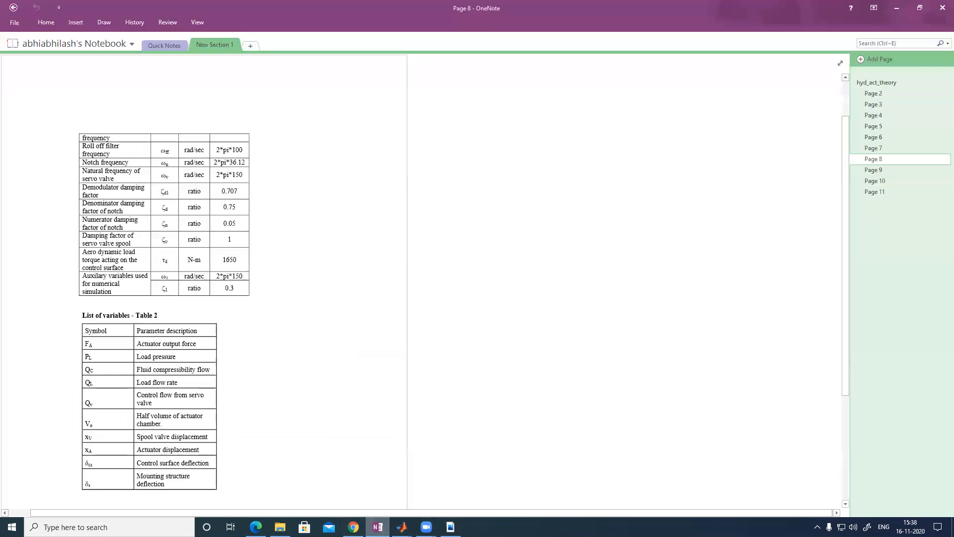
pyautogui.click(869, 193)
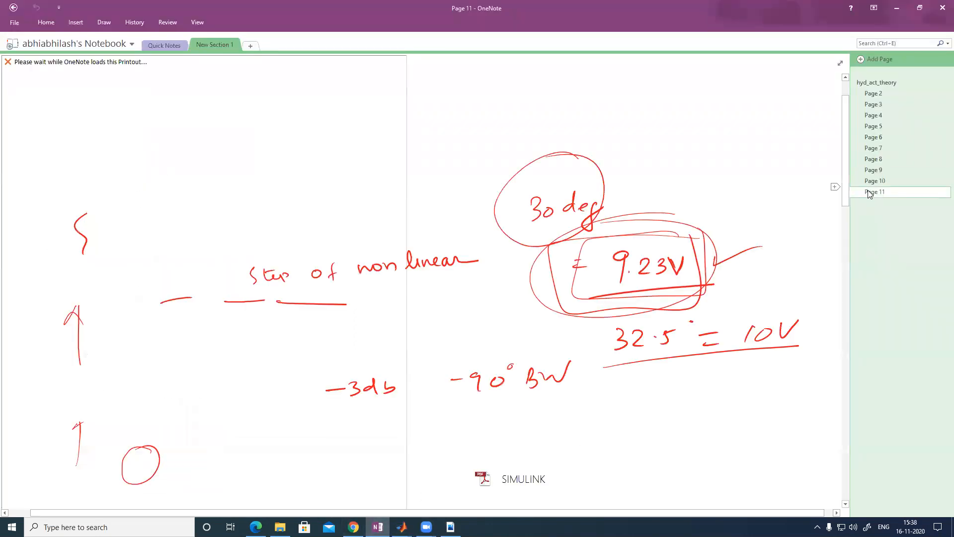
pyautogui.scroll(-10, 624, 336)
pyautogui.scroll(-4, 624, 335)
pyautogui.moveTo(55, 86)
pyautogui.mouseDown()
pyautogui.moveTo(526, 219)
pyautogui.moveTo(806, 485)
pyautogui.mouseUp()
pyautogui.press('Delete')
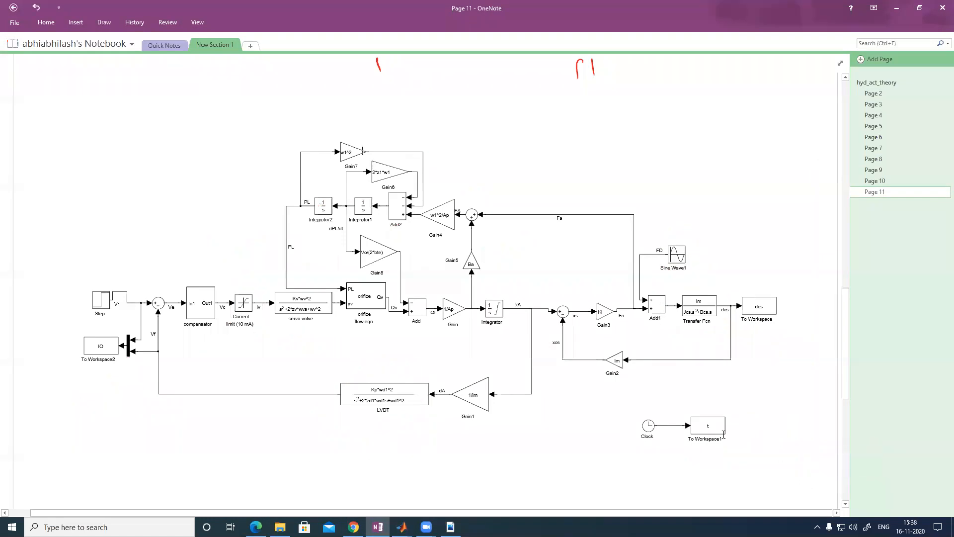